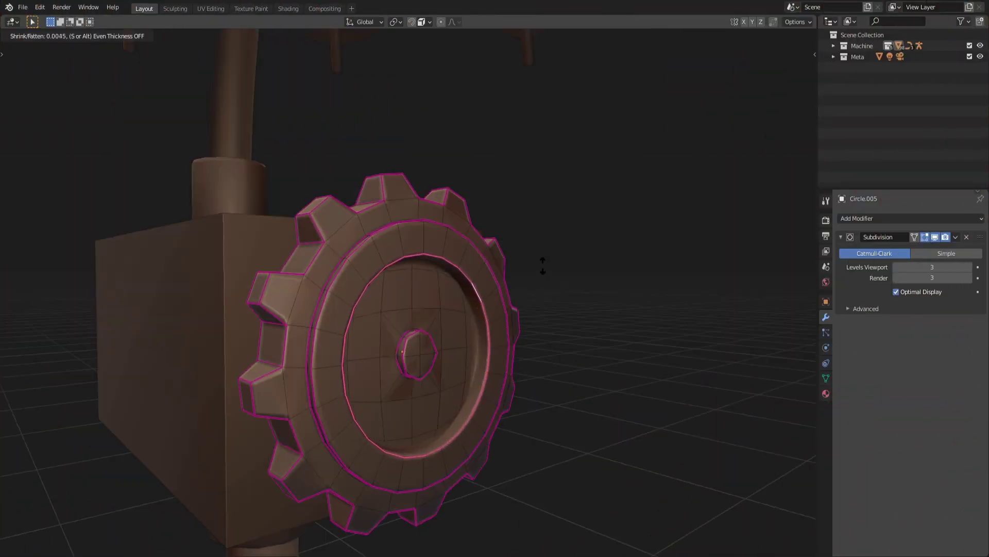
Confirm the fattened gear rim loop, return to Object Mode and orbit around the gear
click(542, 267)
key(Tab)
mouse_move(542, 266)
middle_down()
mouse_move(440, 332)
mouse_move(503, 331)
middle_up()
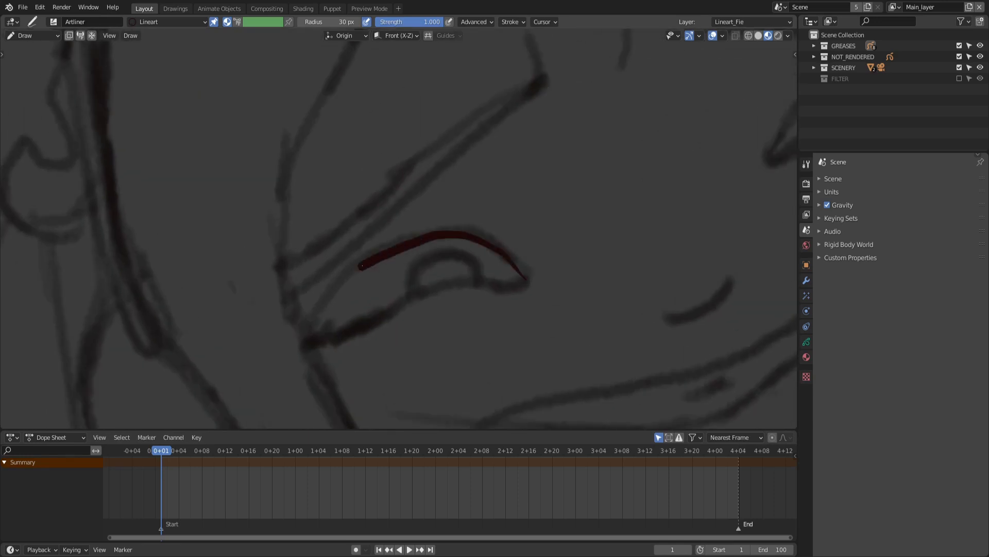
Ink both eyes in dark red, the upper eyelid and the second eye outline
shift+middle_drag(477, 279, 240, 278)
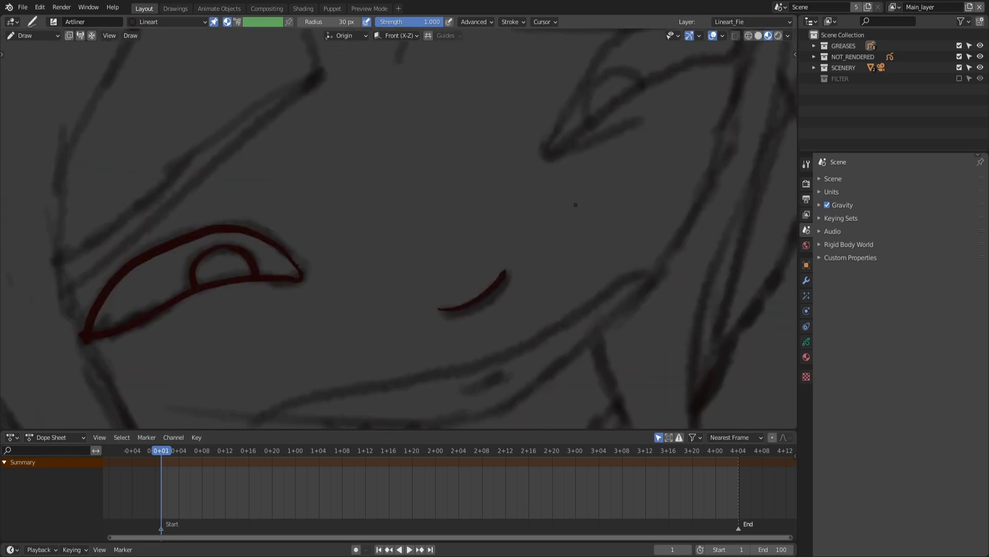
drag(390, 288, 590, 149)
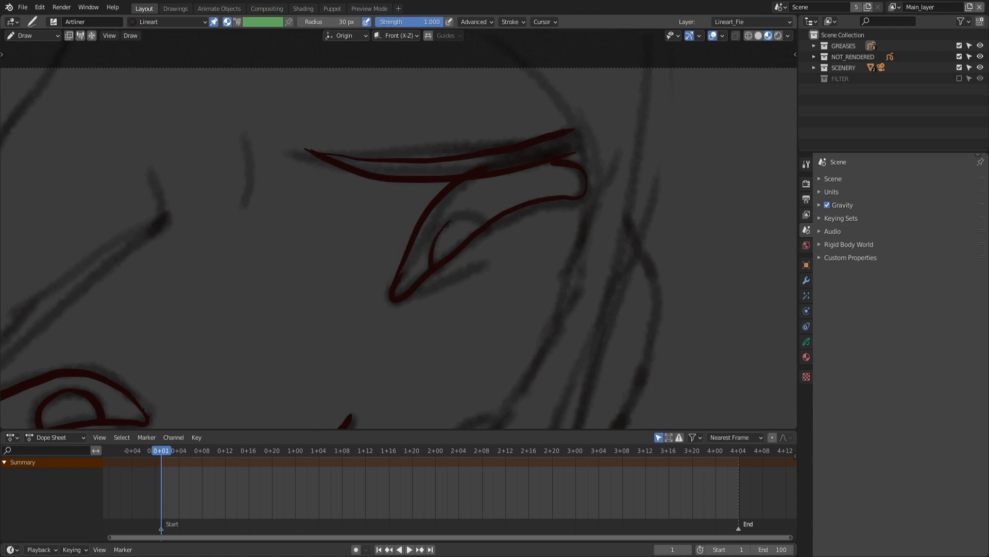
mouse_move(447, 225)
shift+middle_down()
mouse_move(507, 129)
mouse_move(701, 81)
mouse_move(759, 141)
shift+middle_up()
drag(490, 134, 313, 279)
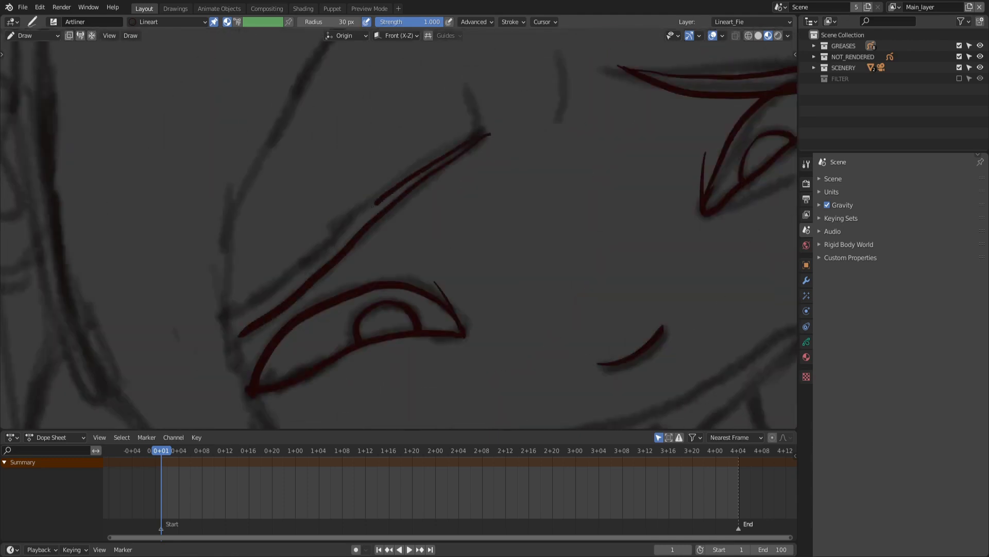
scroll(567, 131, down, 2)
Ink the red mouth, adjust the jaw and cheek strokes, and trace the left face outline
shift+middle_drag(515, 319, 483, 170)
drag(362, 249, 555, 188)
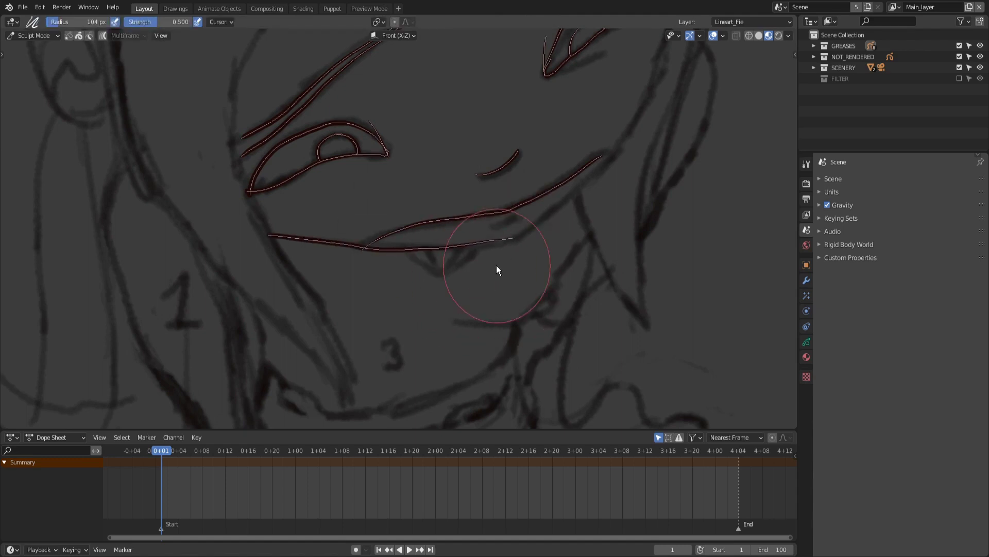
mouse_move(498, 270)
shift+middle_down()
mouse_move(420, 221)
mouse_move(417, 275)
shift+middle_up()
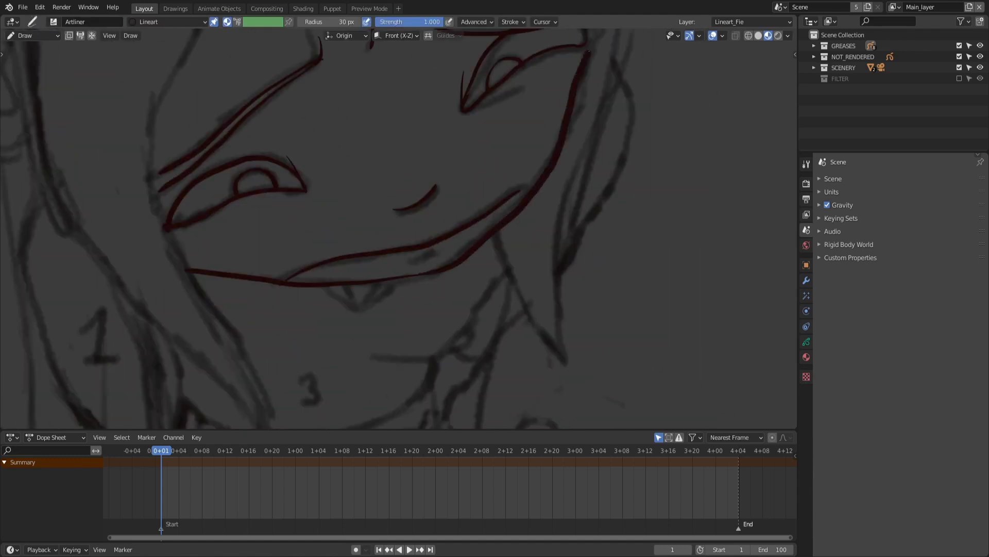
shift+middle_drag(589, 51, 513, 118)
scroll(535, 195, down, 2)
shift+middle_drag(329, 57, 323, 103)
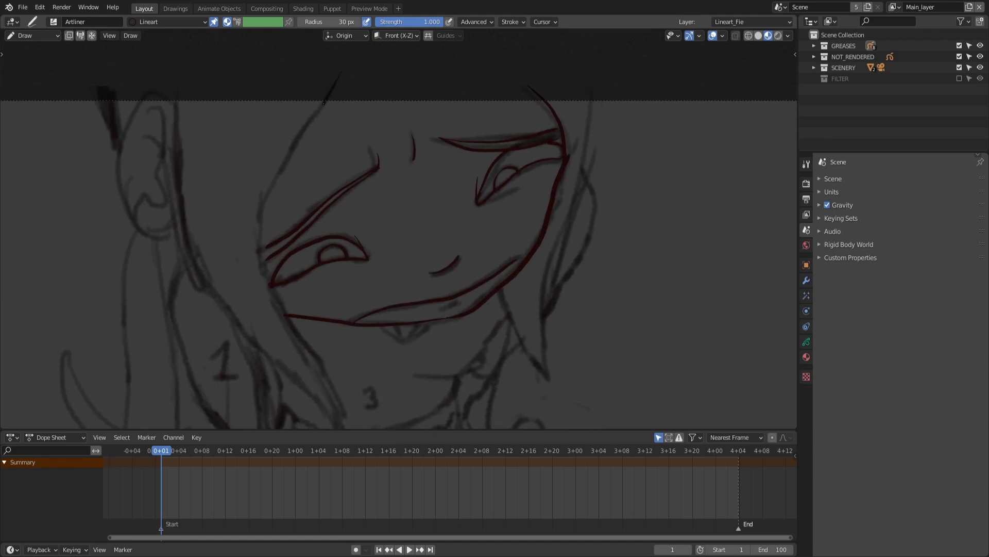
mouse_move(519, 353)
shift+middle_down()
mouse_move(493, 266)
mouse_move(521, 230)
shift+middle_up()
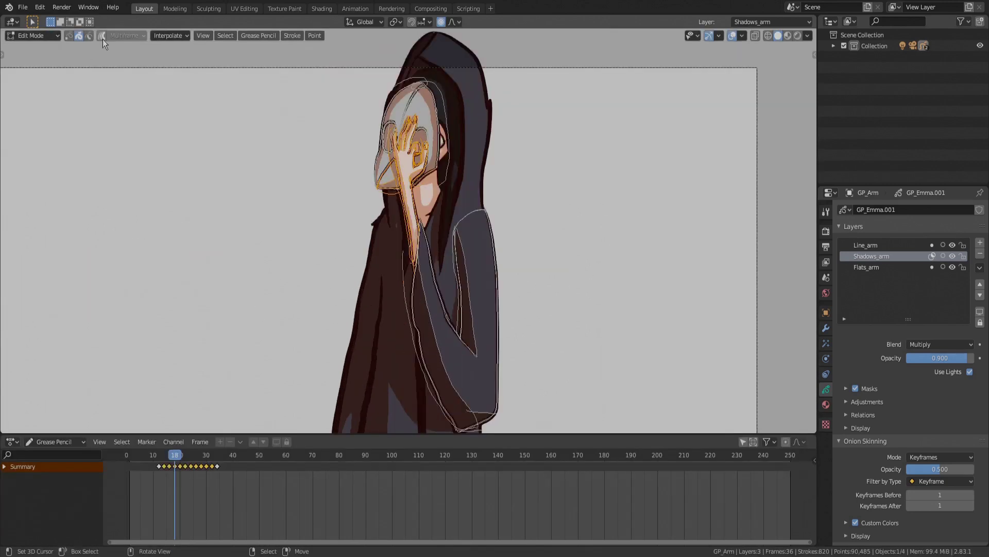
Enable Multiframe editing so the arm strokes change on all frames
click(102, 36)
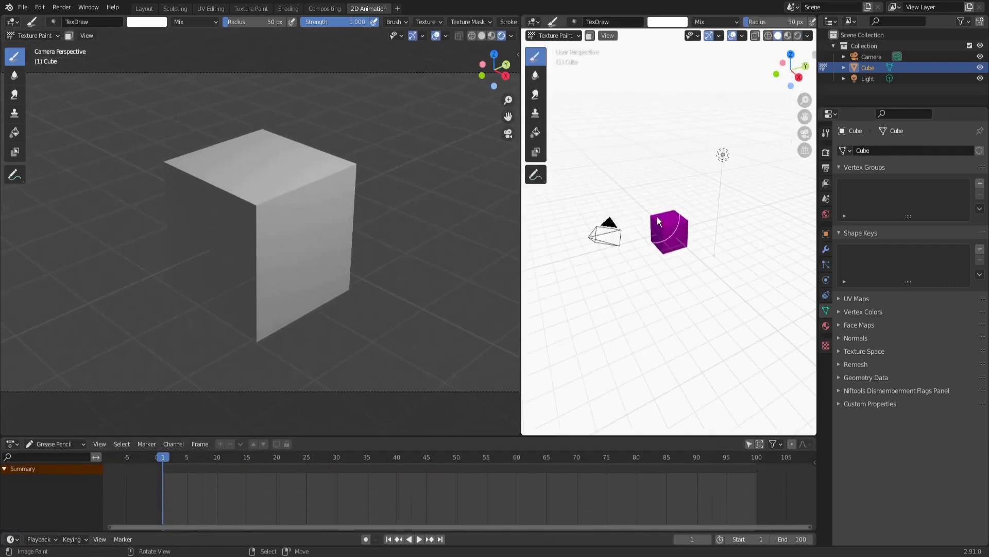
Hide the navigation gizmo and merge the right area back into the main view
click(423, 35)
click(403, 71)
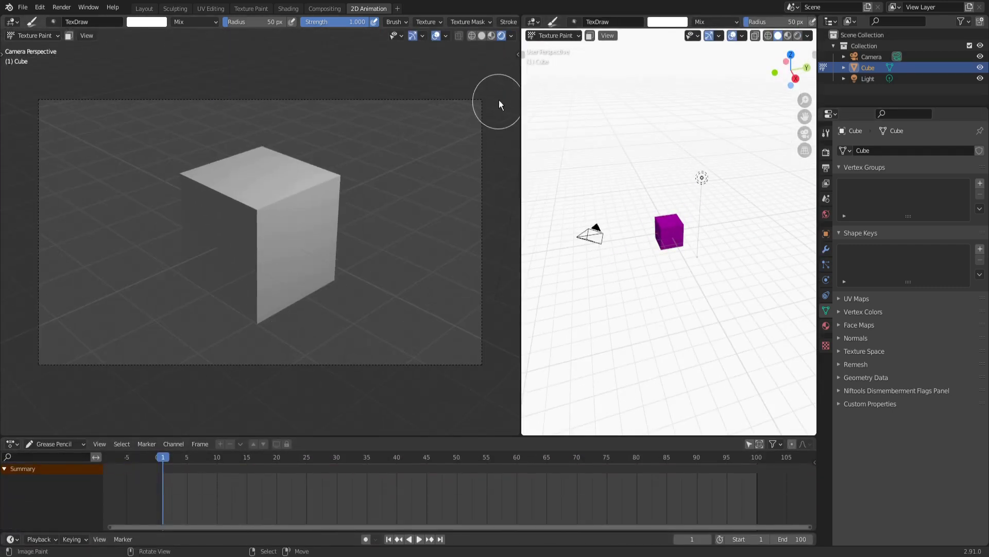
mouse_move(519, 18)
mouse_down()
mouse_move(593, 155)
mouse_move(734, 41)
mouse_up()
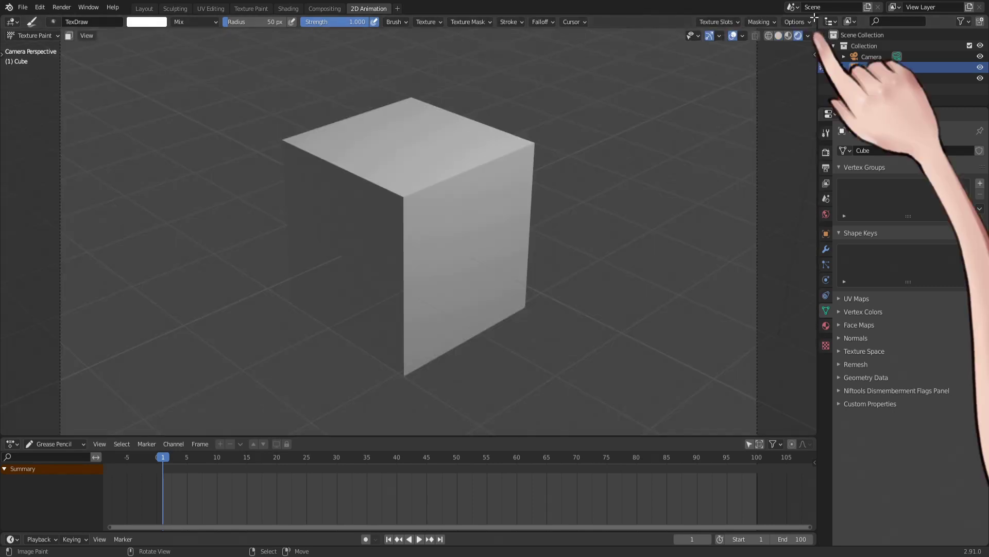
Split off a new right-hand area and make it an Outliner
drag(814, 18, 494, 27)
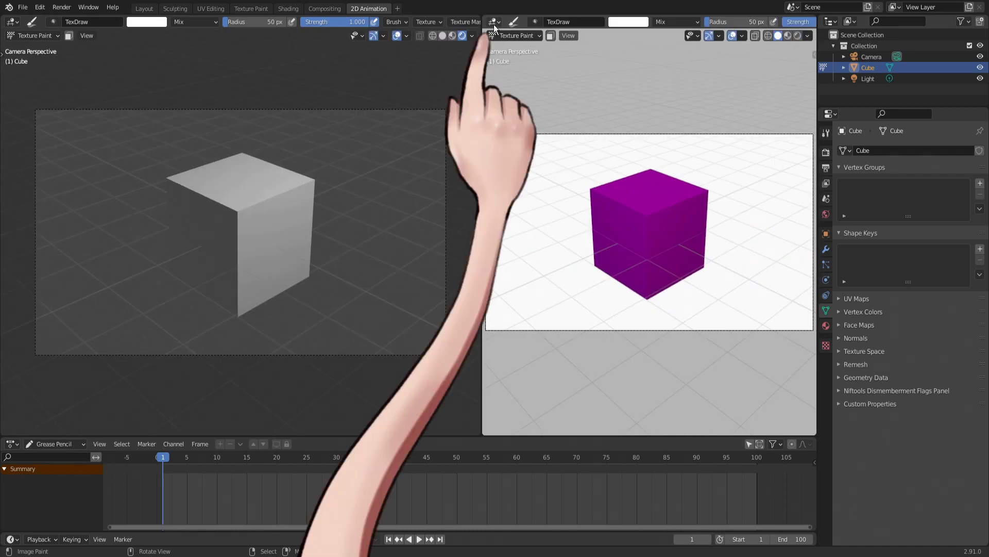
click(494, 23)
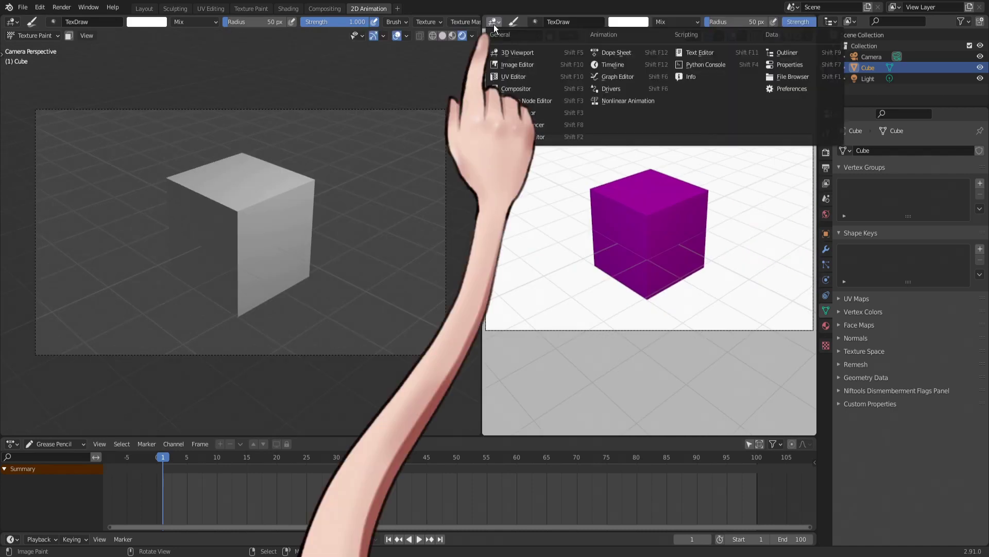
click(793, 52)
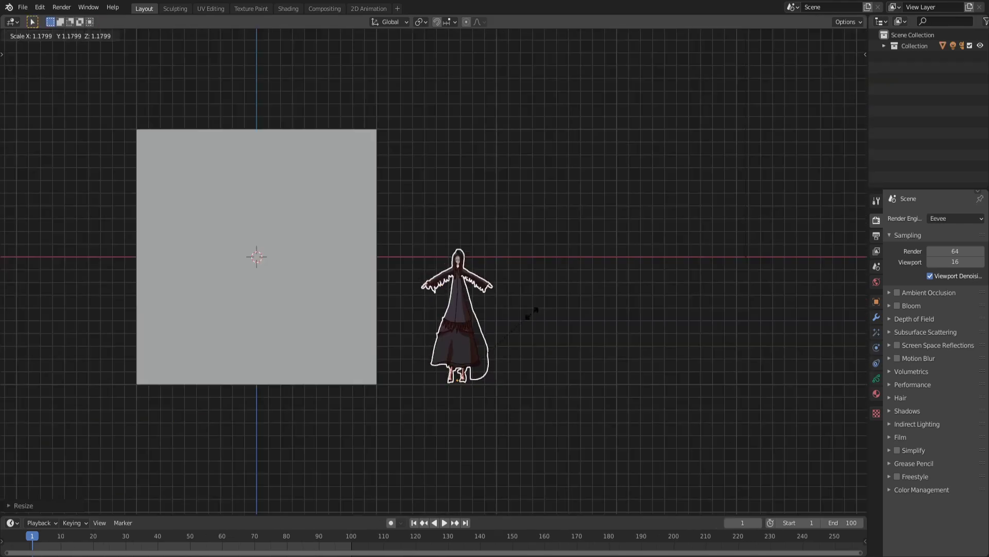
Finish enlarging the character and view the falling-leaves scene through the camera
click(604, 276)
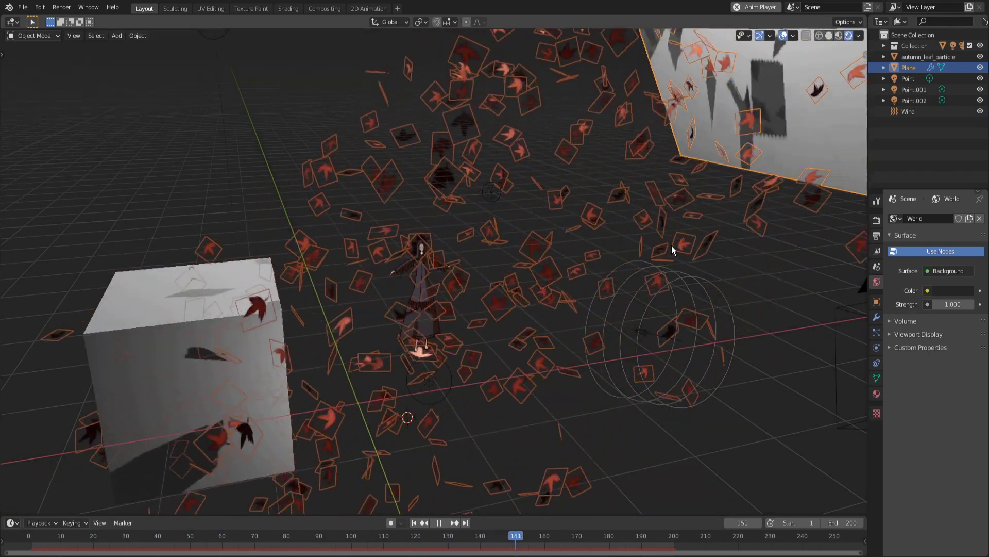
middle_drag(669, 246, 616, 240)
key(KP_0)
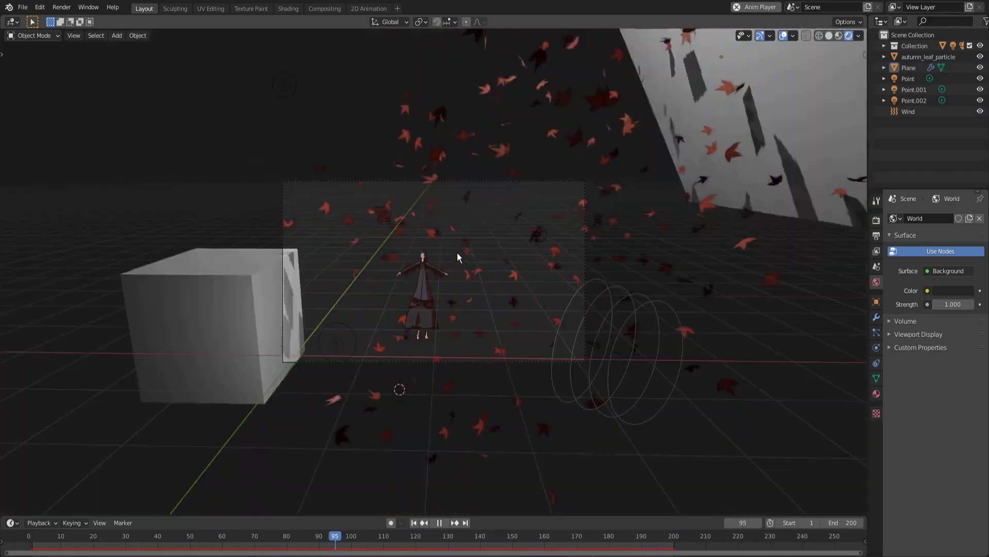
scroll(459, 253, up, 5)
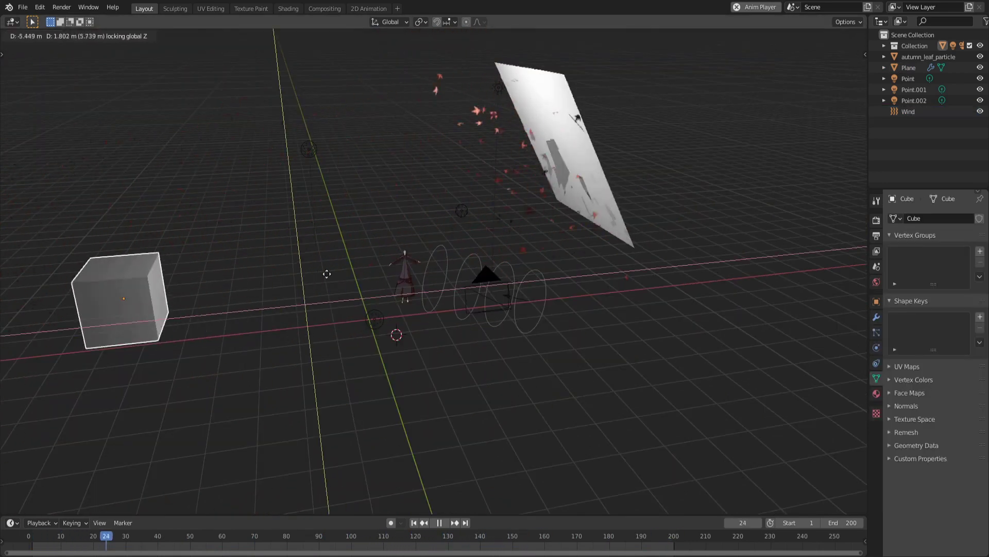
Scale the cube up and move it into place
key(s)
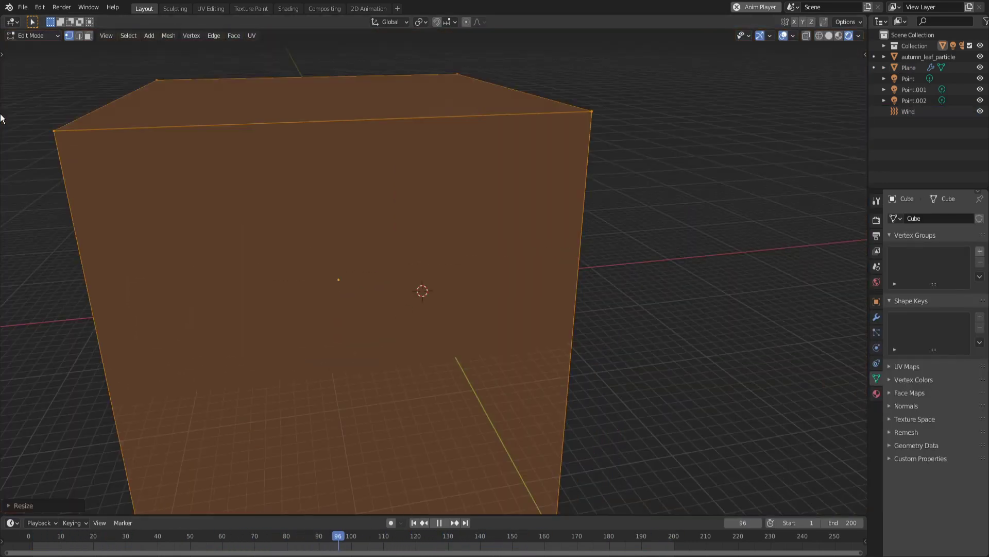
key(g)
click(355, 203)
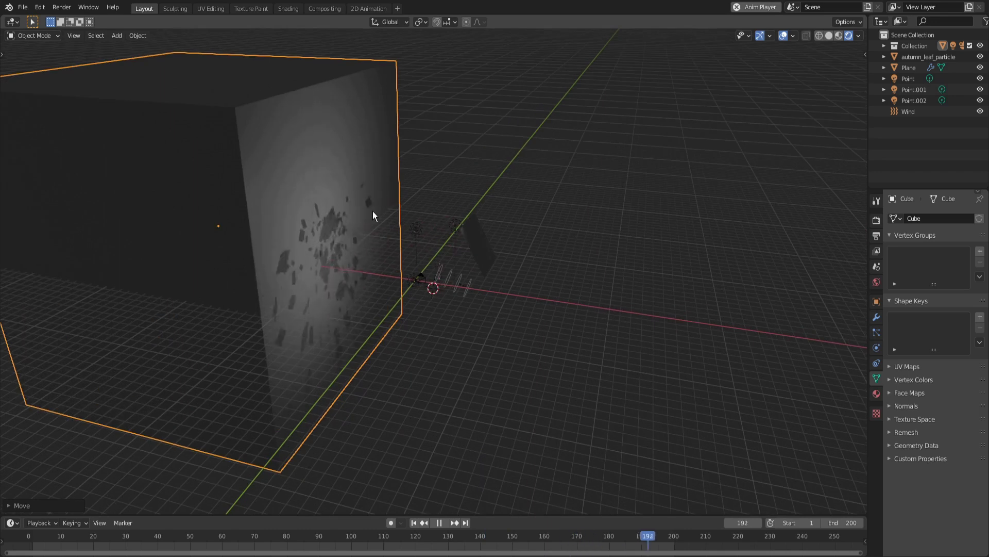
scroll(450, 314, up, 3)
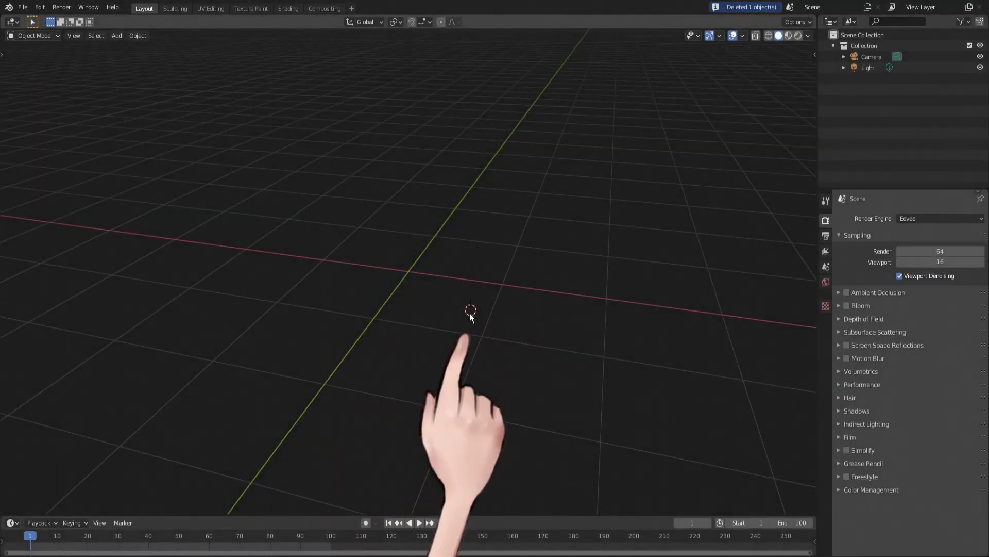
Add a wind force field at a newly placed 3D cursor, then delete it
shift+right_click(354, 308)
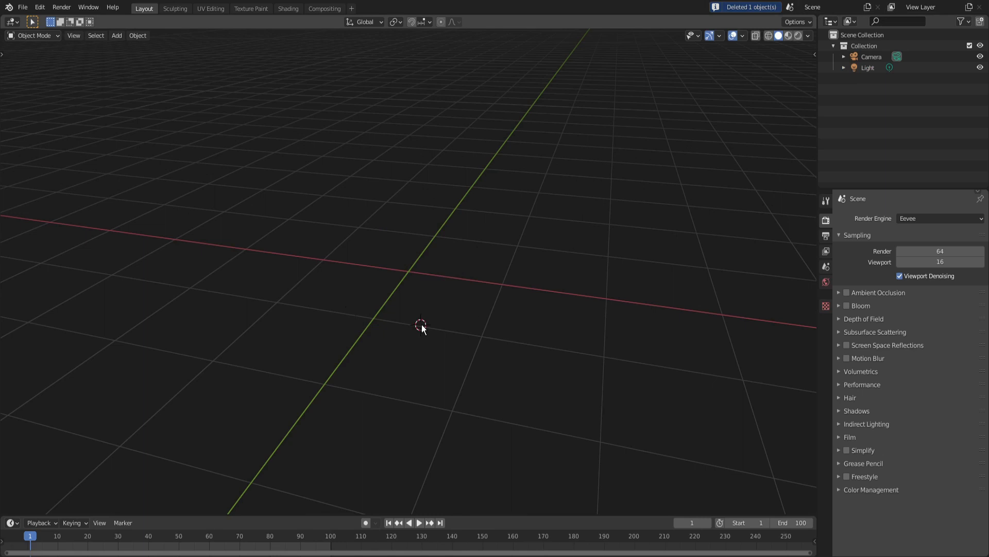
key(shift+a)
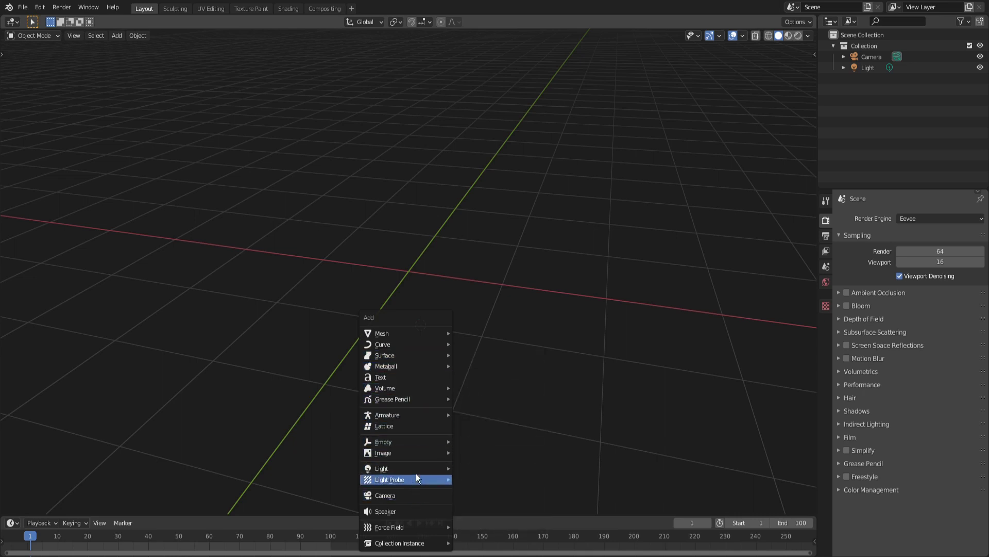
key(Escape)
key(shift+a)
click(492, 426)
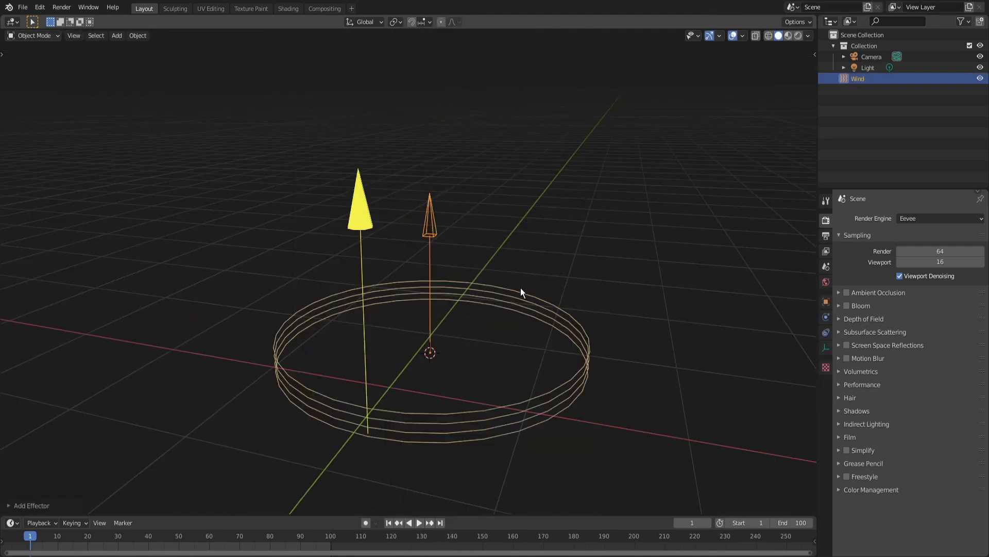
key(Delete)
Add a point light, move it along Z, then delete it
key(shift+a)
click(481, 254)
key(g)
key(z)
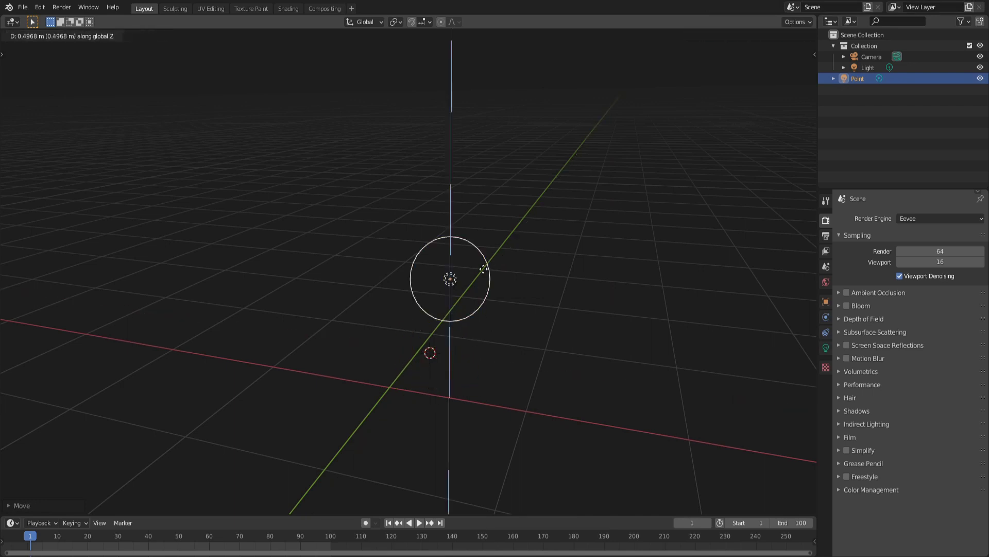
key(Escape)
key(Delete)
key(shift+a)
Add a Grease Pencil Suzanne monkey and keep it in Object Mode
click(532, 224)
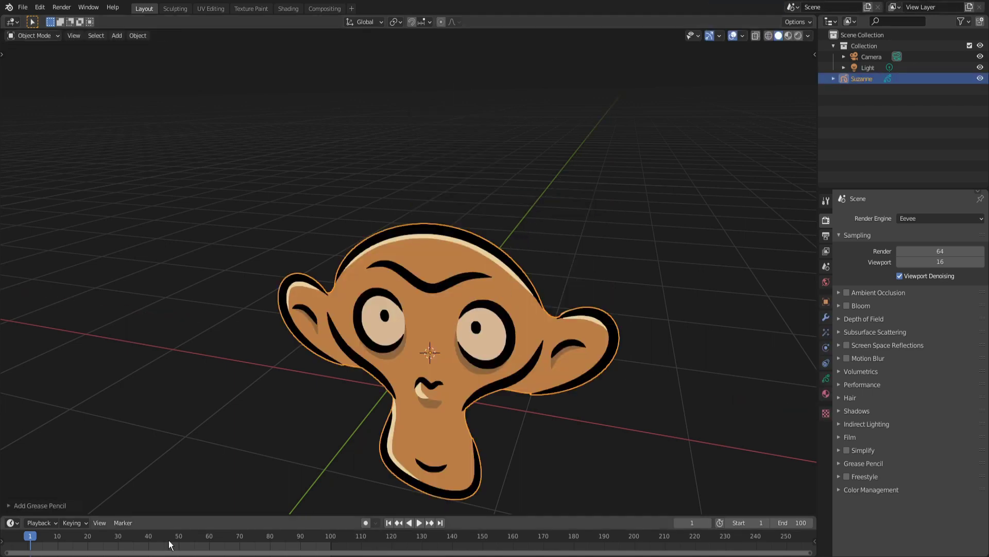
scroll(377, 408, down, 5)
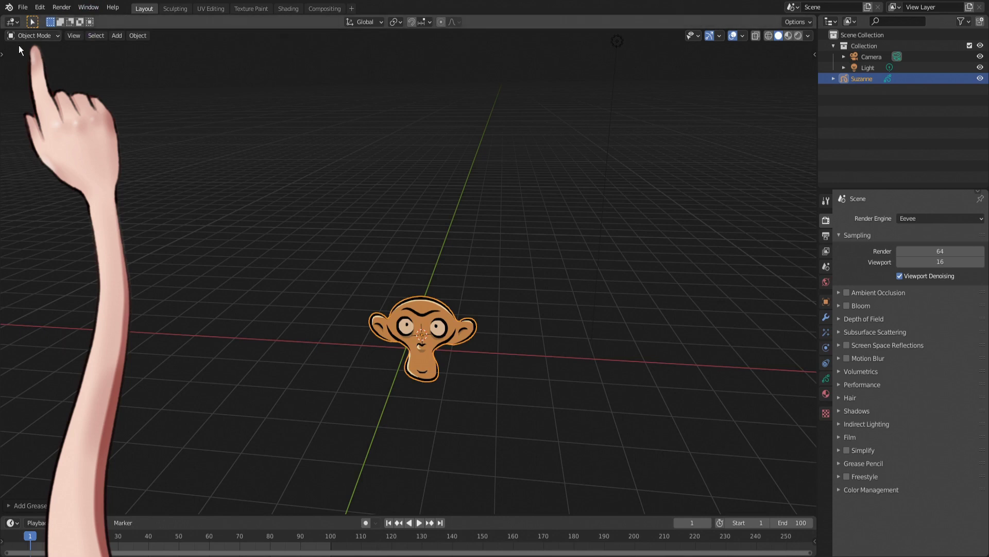
click(57, 36)
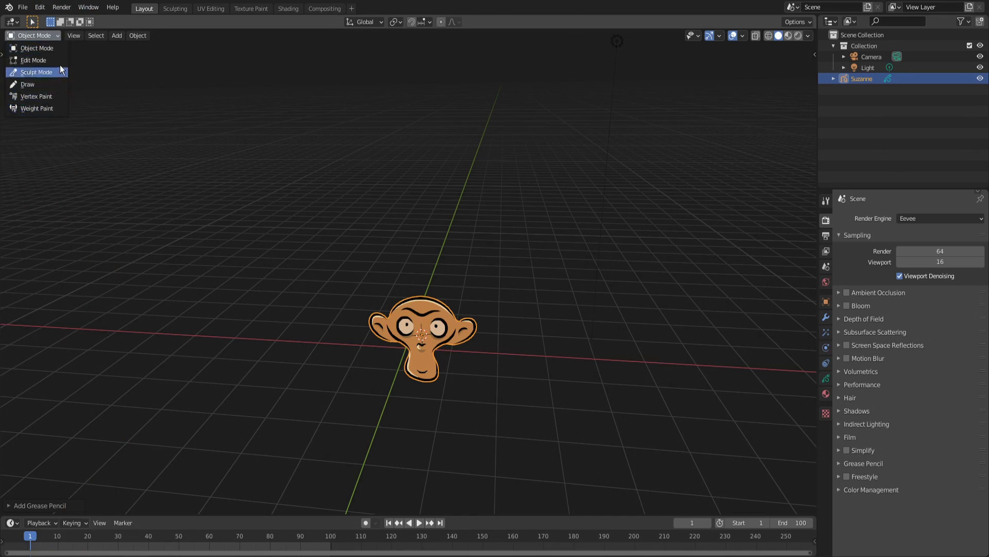
click(60, 47)
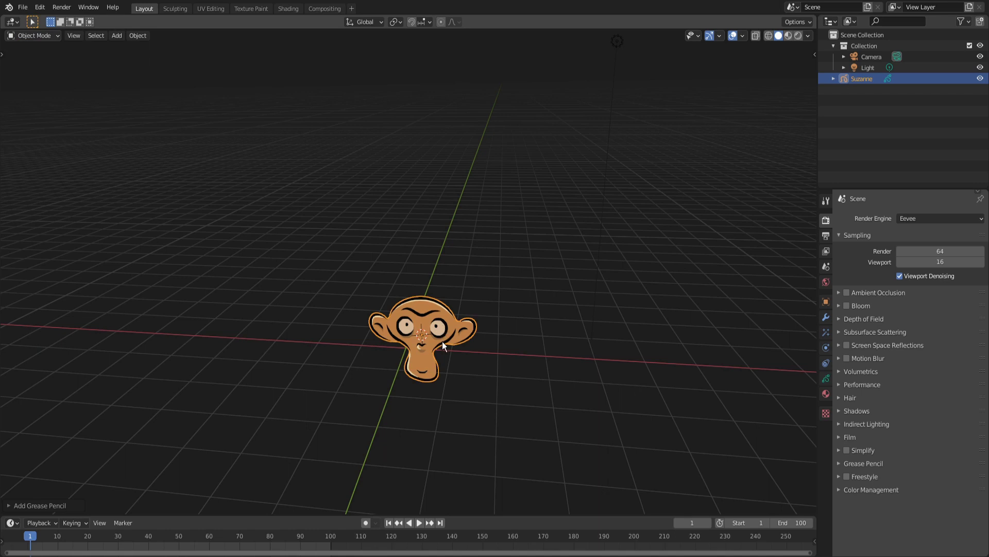
Move, rotate and scale Suzanne into place, then switch to Sculpt Mode
key(g)
key(r)
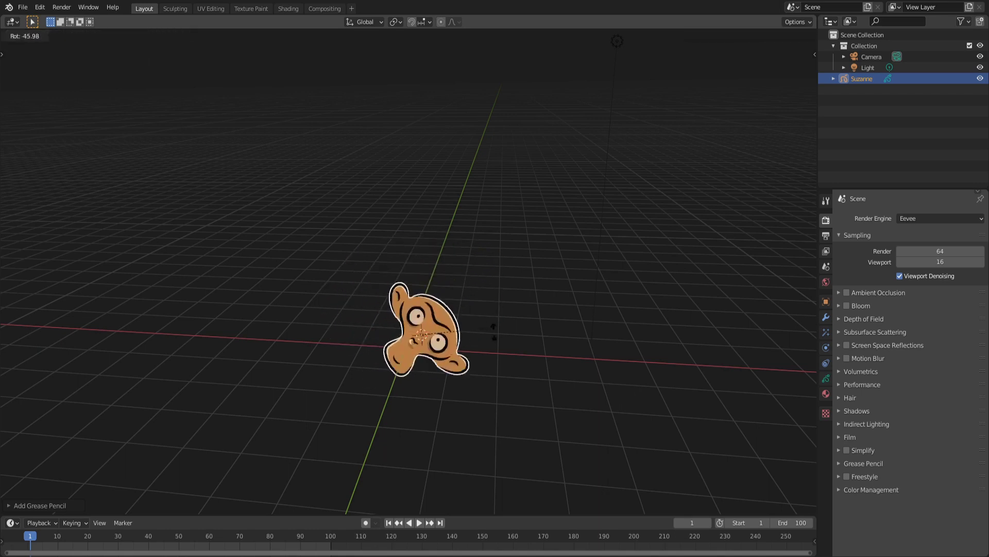
key(s)
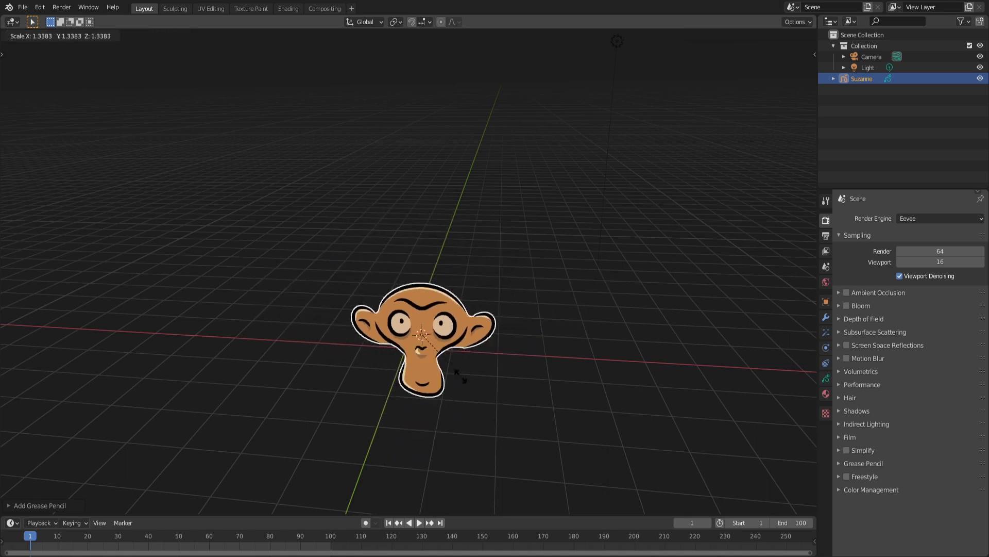
key(g)
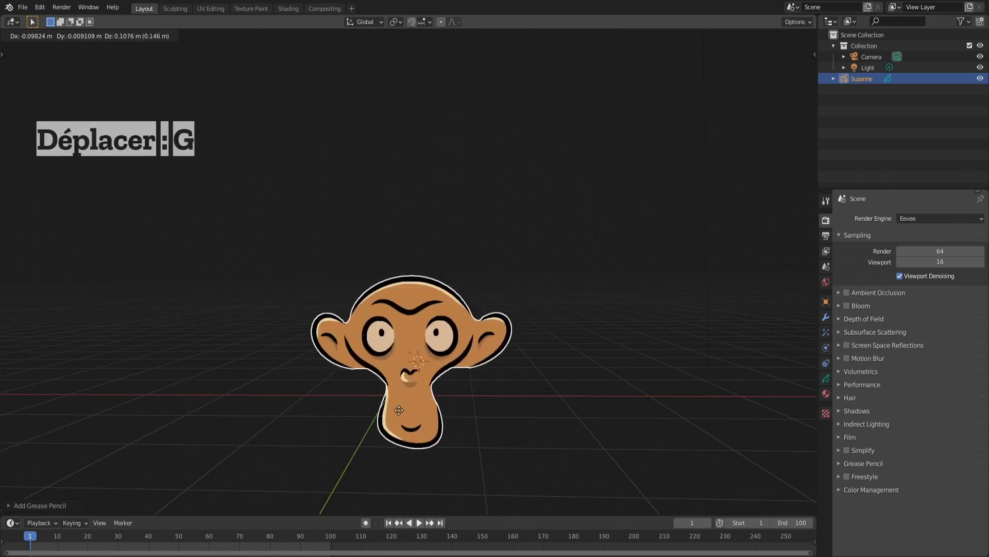
key(x)
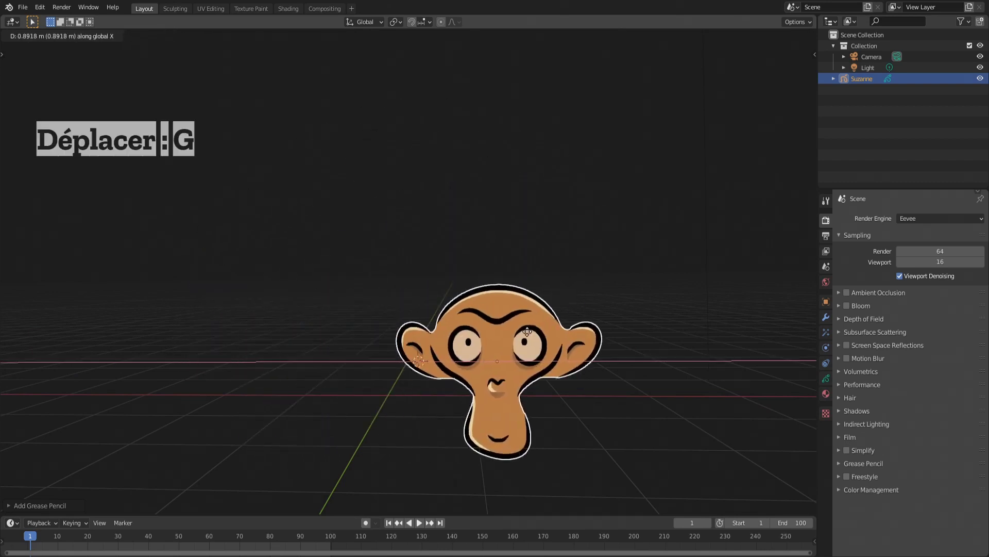
key(z)
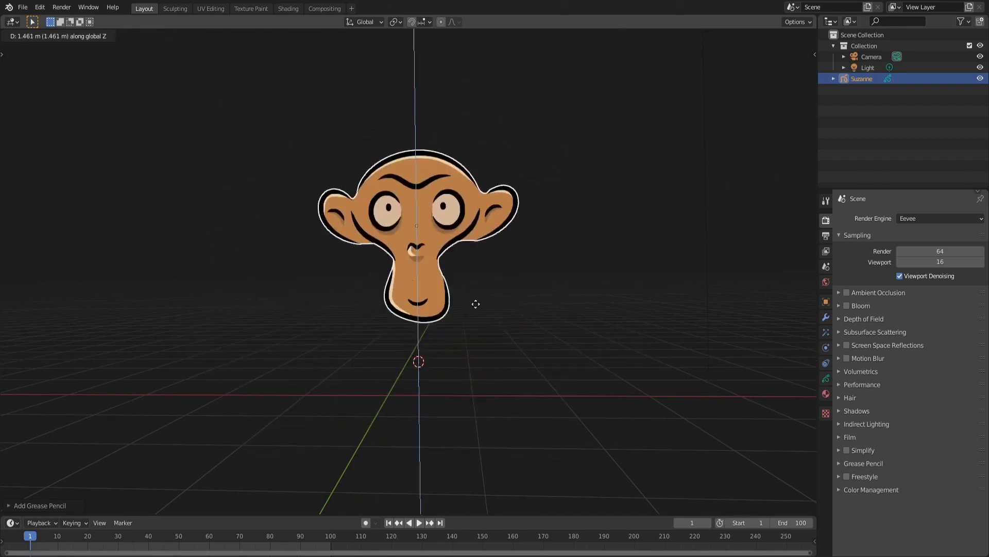
key(r)
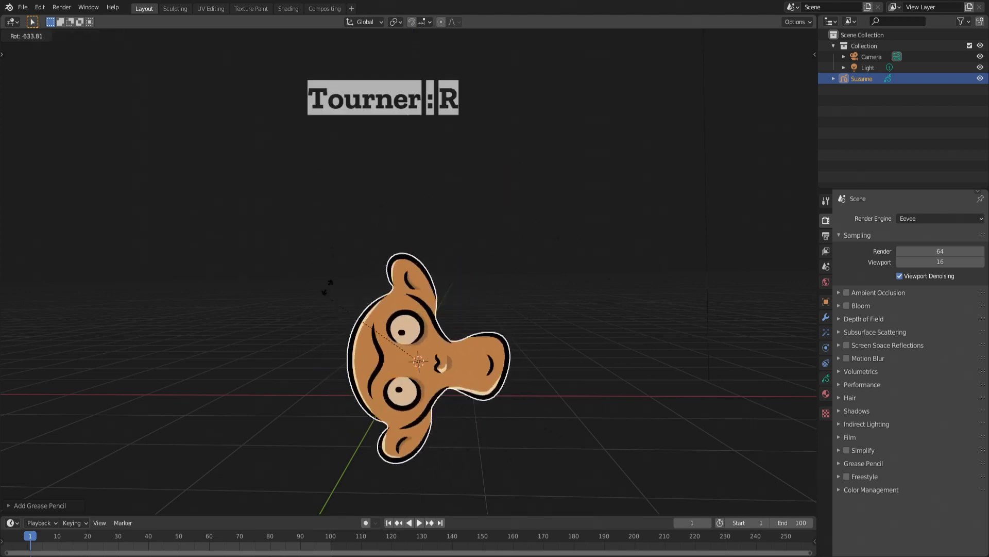
click(496, 358)
key(s)
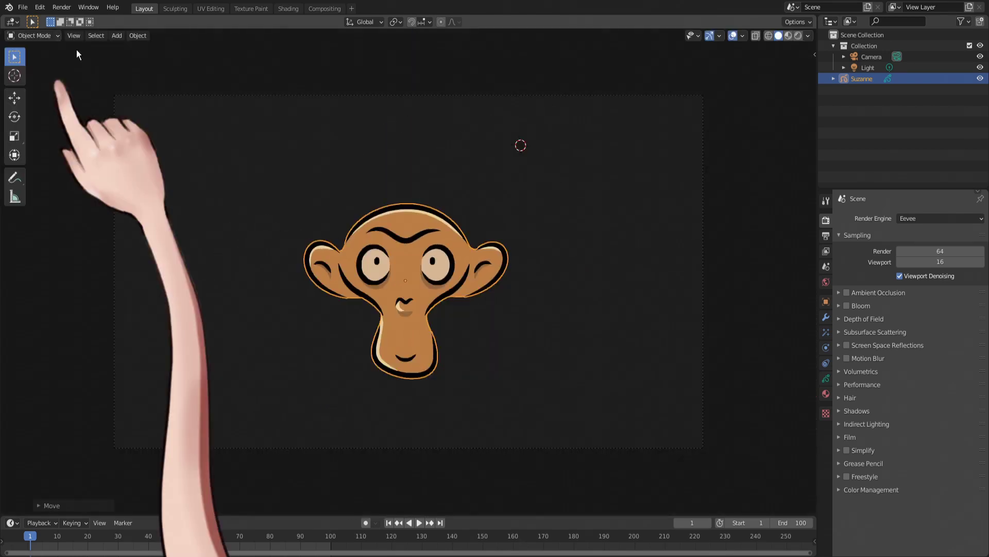
click(55, 33)
click(51, 71)
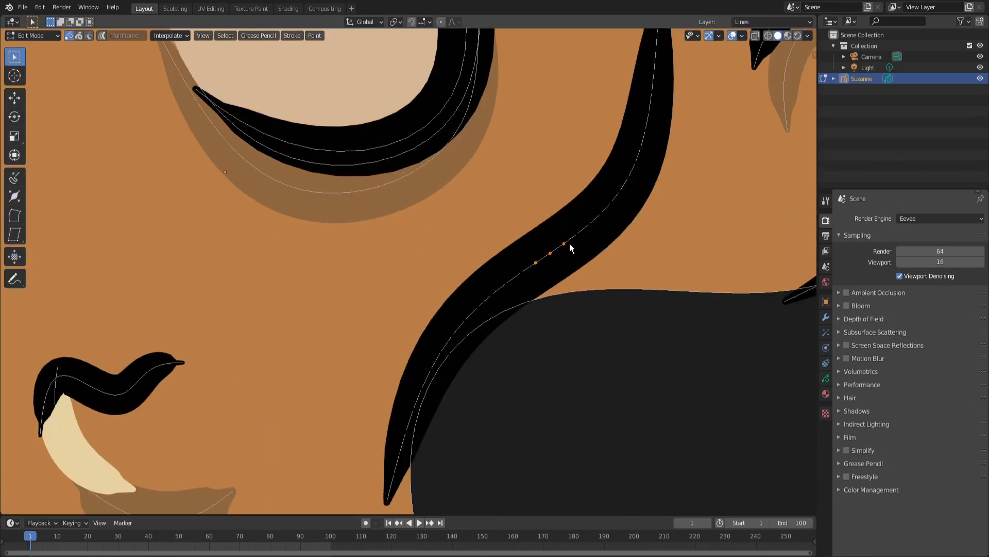
Bend the stroke points beside Suzanne's nose into a sharp zigzag
key(g)
click(656, 369)
key(g)
click(643, 324)
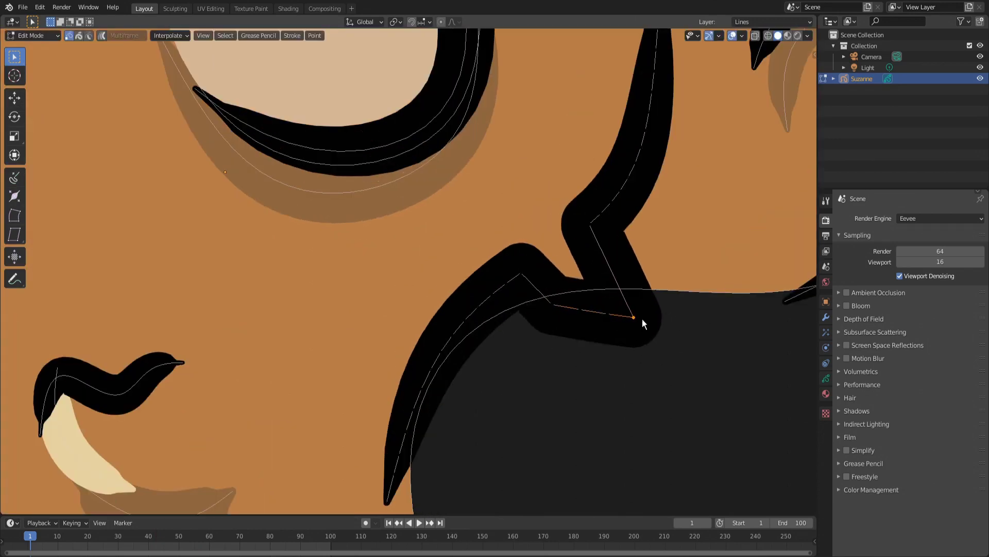
key(g)
click(577, 312)
key(g)
click(587, 355)
scroll(485, 312, down, 4)
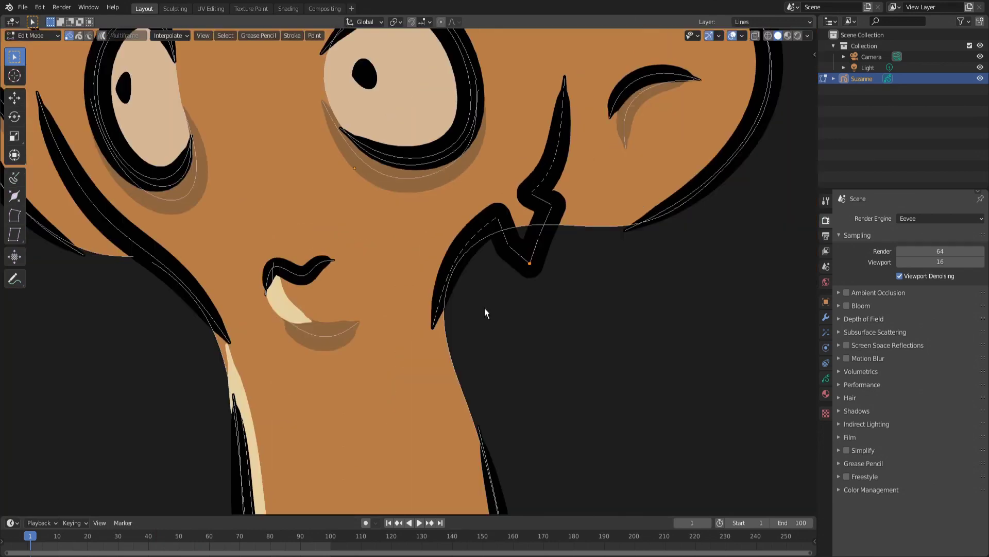
Circle-select the cheek outline points and shift them down-right
key(c)
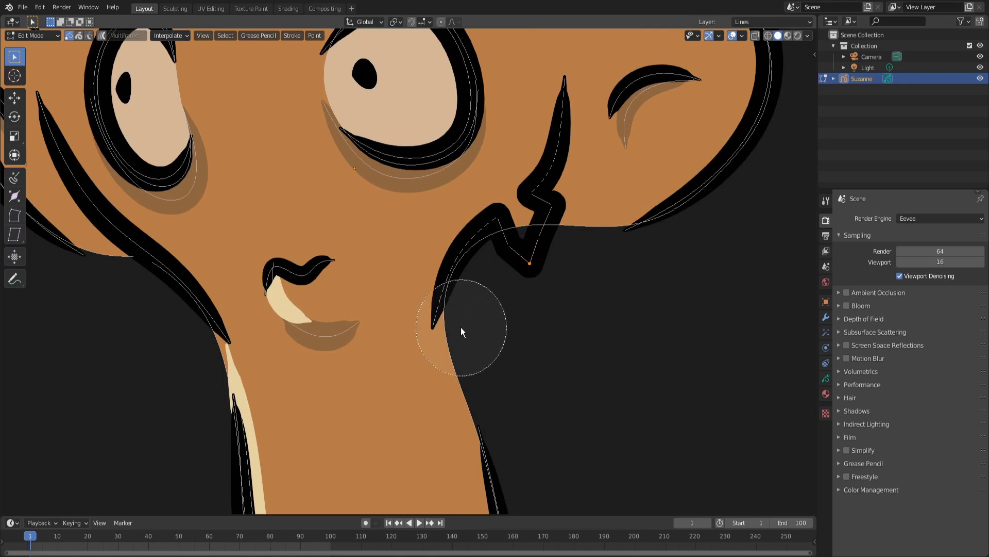
mouse_move(462, 266)
mouse_down()
mouse_move(597, 254)
mouse_move(633, 206)
mouse_up()
right_click(633, 206)
key(g)
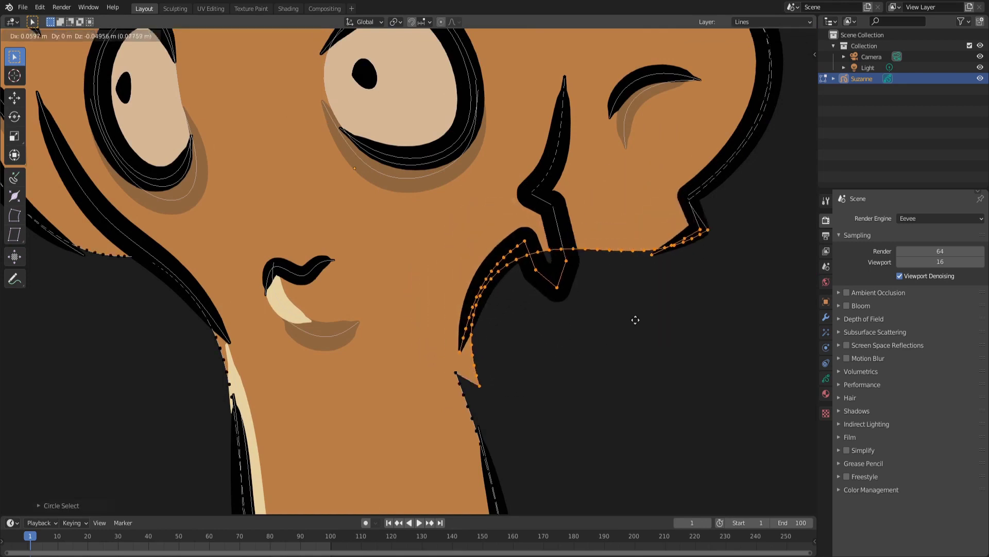
click(314, 246)
scroll(313, 247, down, 5)
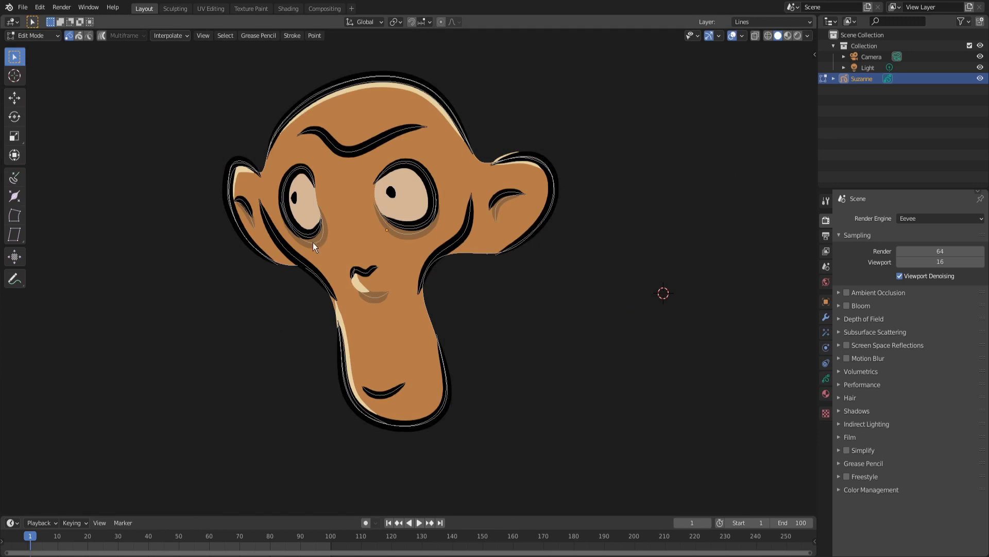
click(33, 36)
Draw a black zigzag scribble to the right of Suzanne in Draw Mode
click(45, 82)
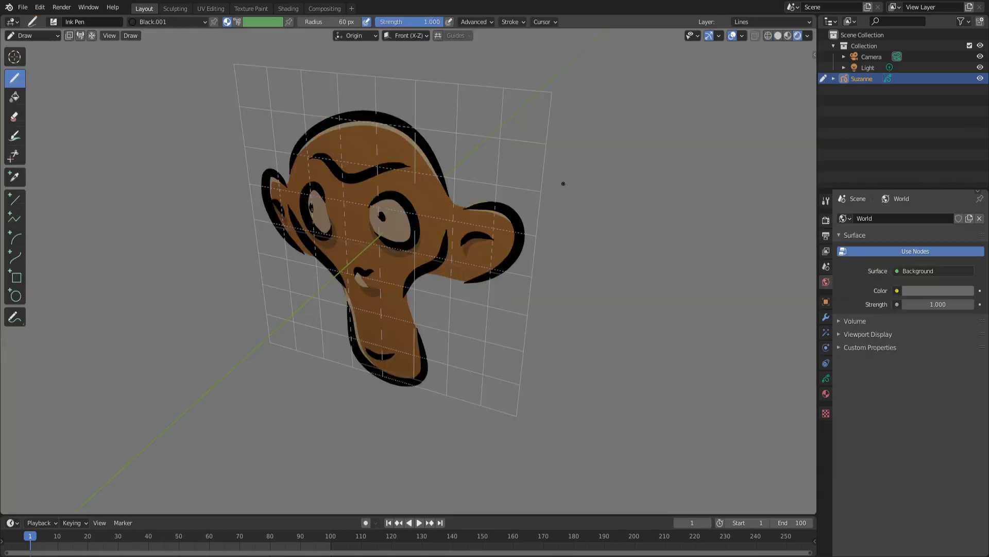
middle_drag(563, 183, 496, 181)
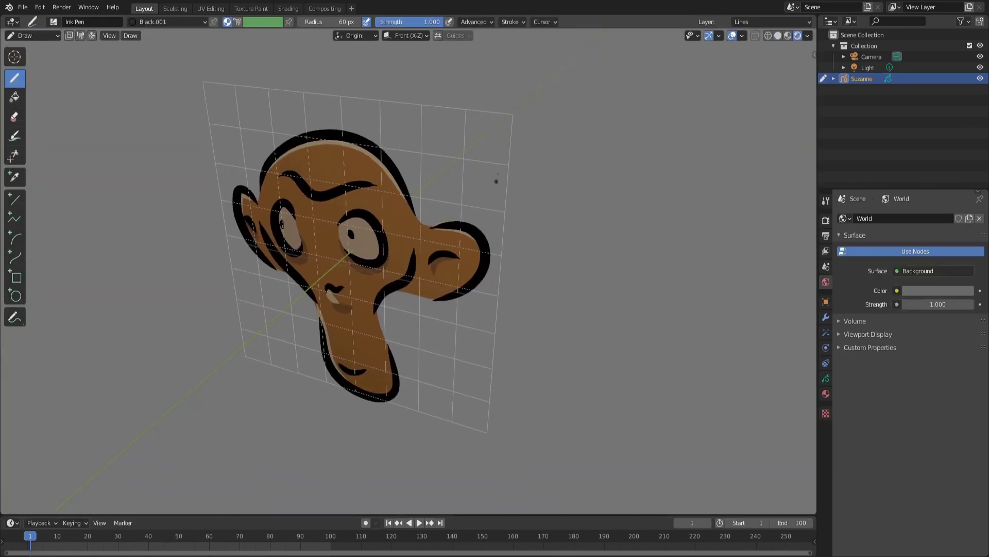
drag(483, 190, 614, 294)
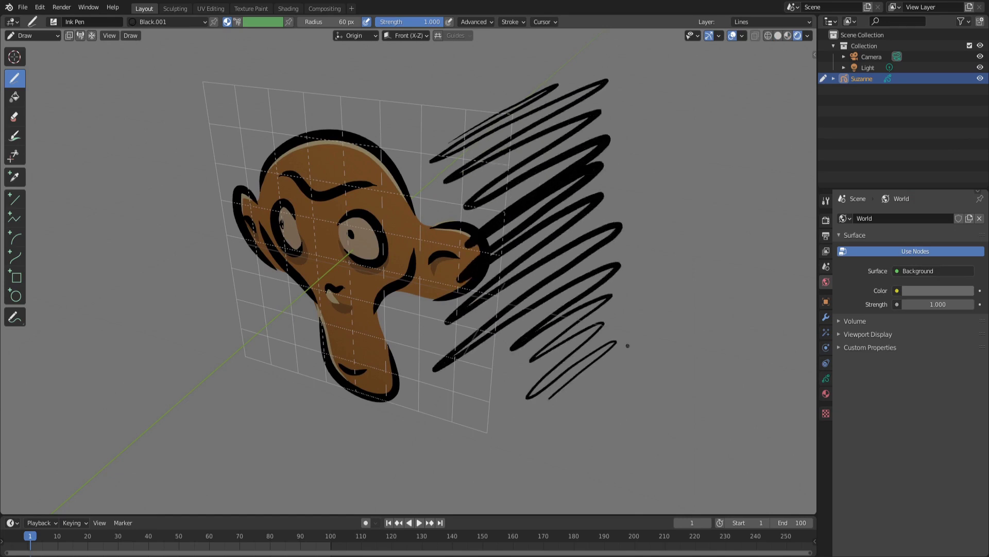
mouse_move(648, 341)
middle_down()
mouse_move(565, 345)
mouse_move(630, 342)
middle_up()
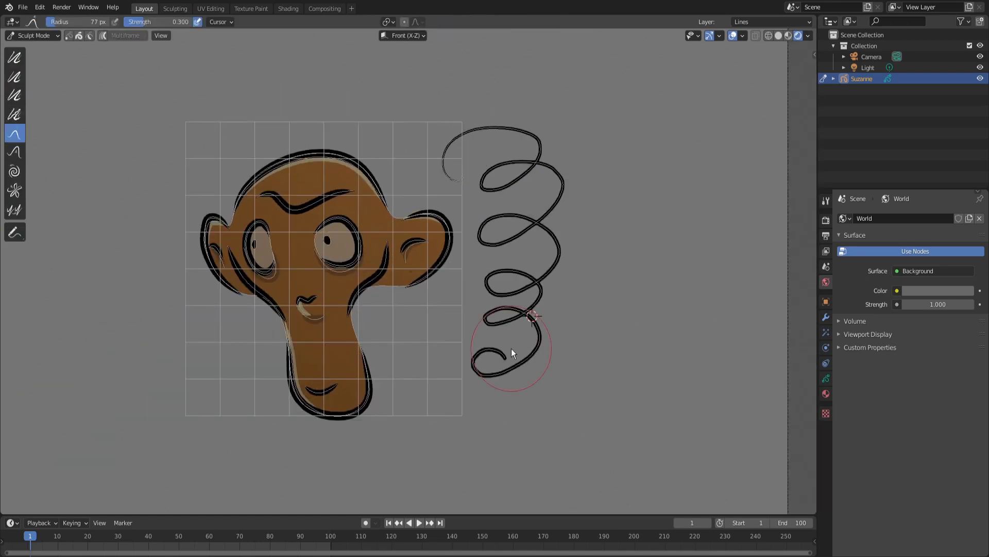
Rotate the scribble in Edit Mode and sculpt it into a loose squiggle
key(Tab)
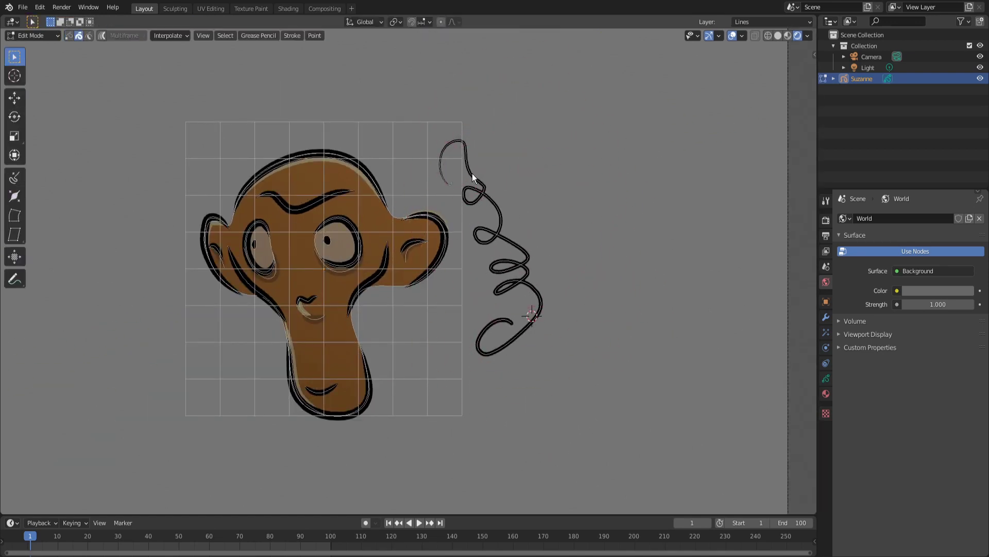
key(r)
click(590, 229)
key(ctrl+Tab)
drag(531, 309, 522, 342)
key(ctrl+Tab)
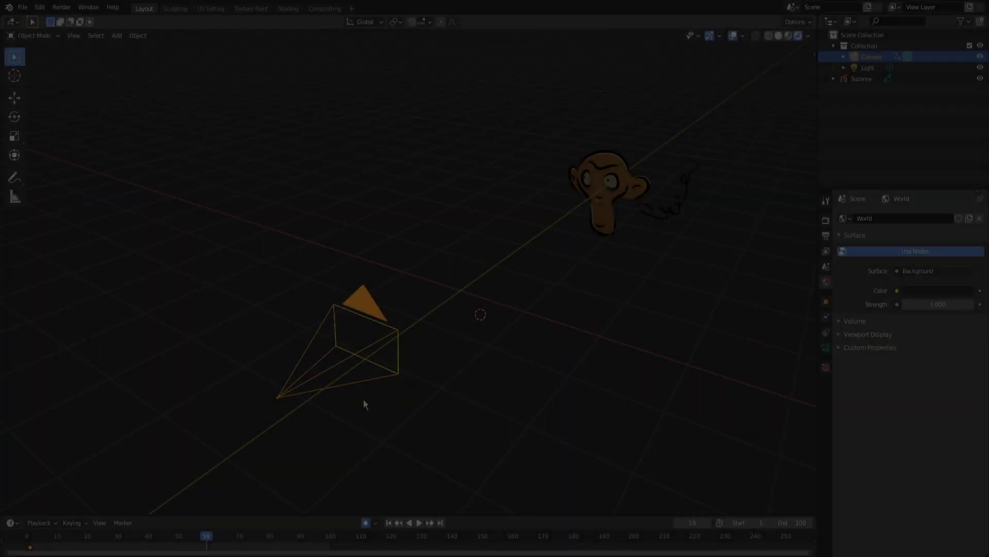
Move the camera, excluding Z, to its first keyframe position and pick a later frame
key(g)
key(shift+z)
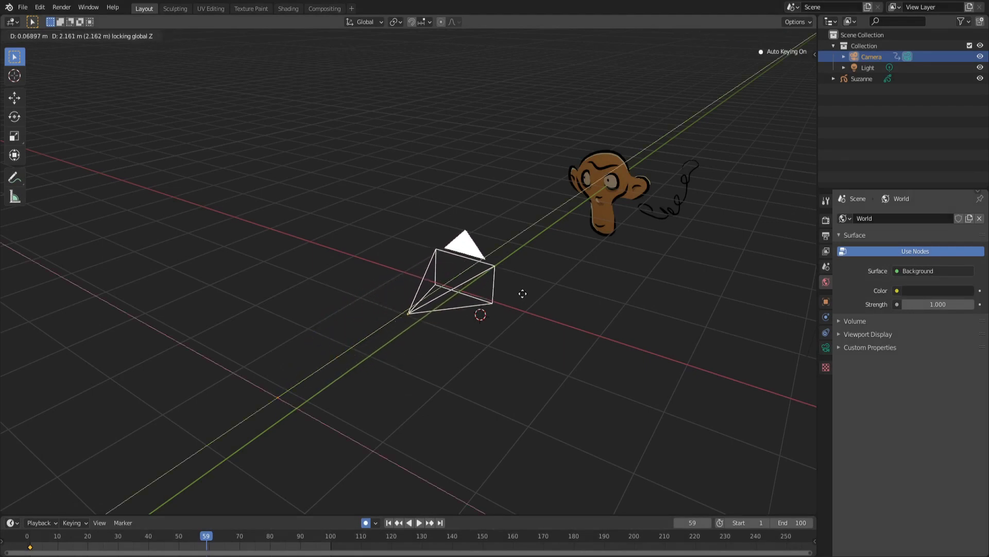
click(520, 312)
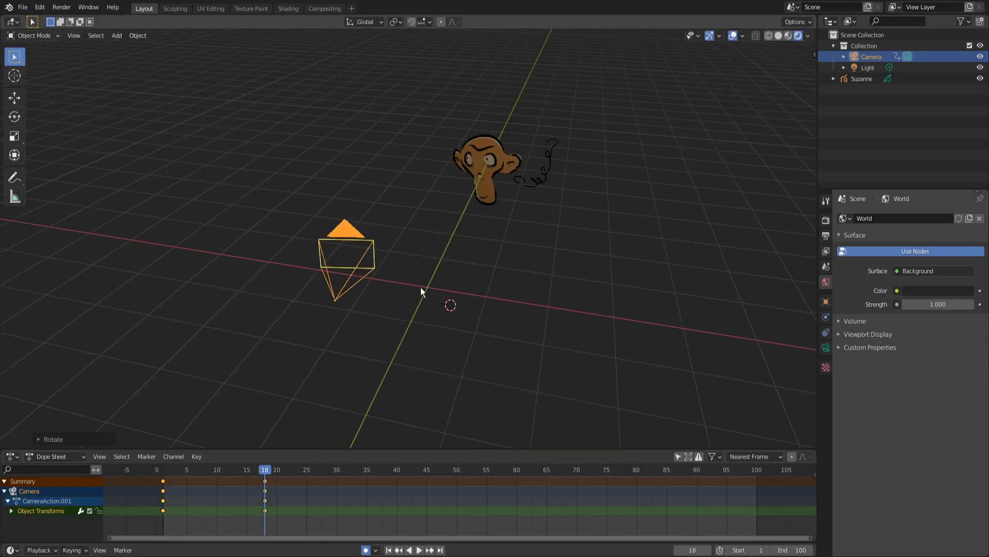
click(505, 294)
click(503, 469)
Reposition the camera for the next keyframe and play back the camera animation
key(g)
key(shift+z)
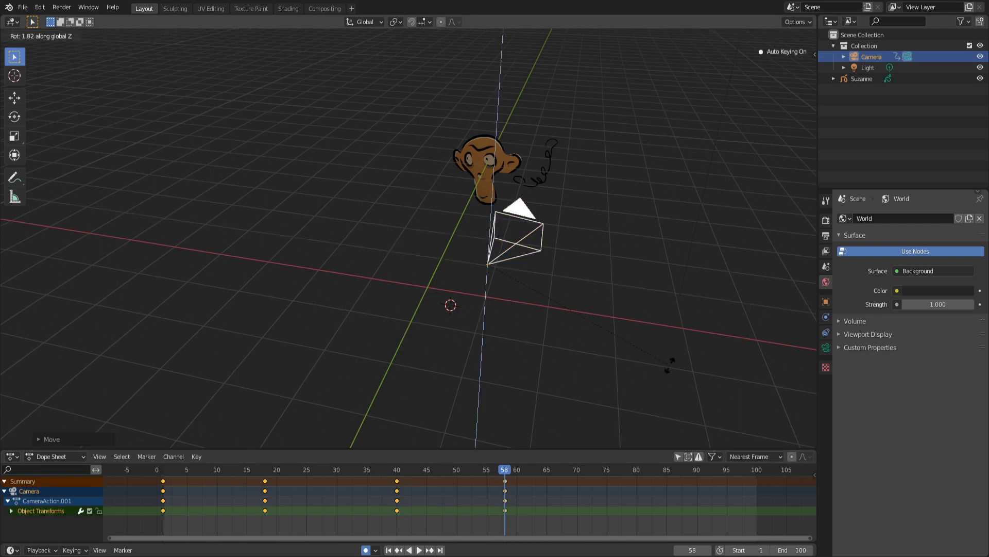
click(469, 496)
click(192, 493)
key(space)
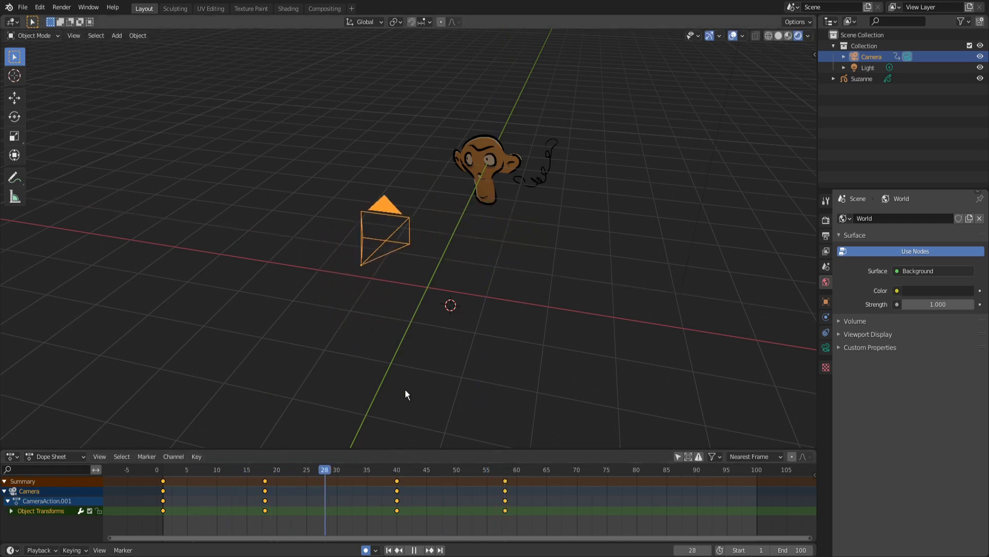
key(KP_0)
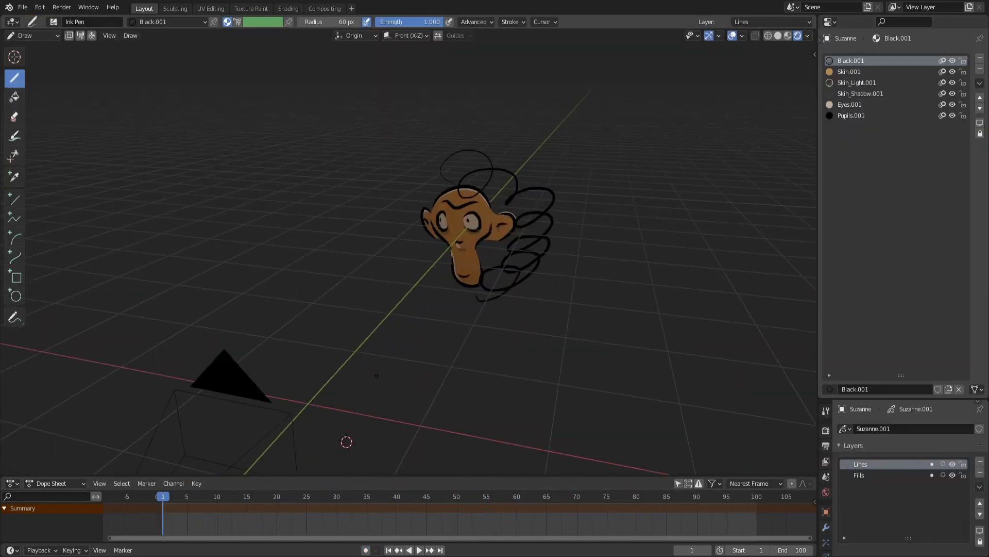
Draw a scribble around Suzanne's head in camera view and render the image
key(KP_0)
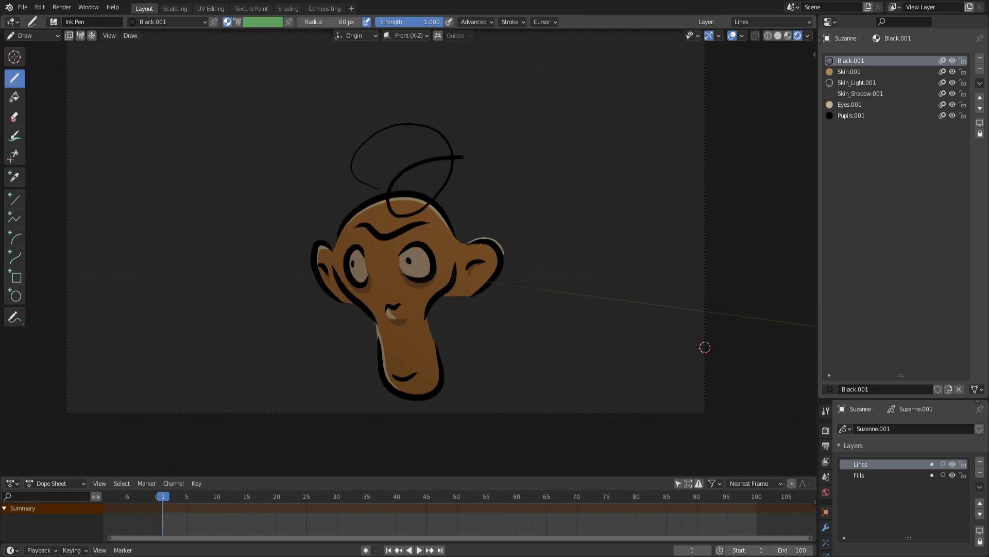
drag(389, 204, 430, 427)
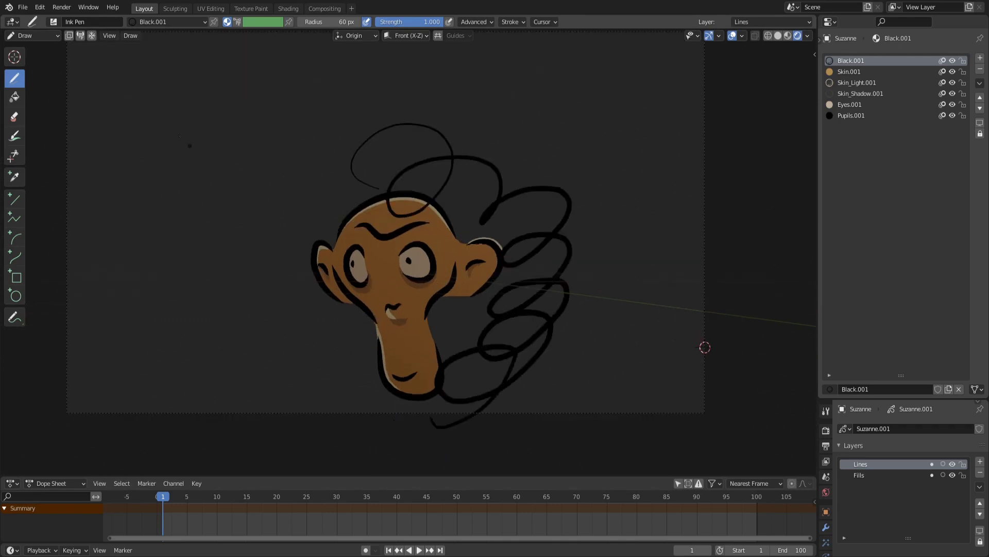
click(61, 7)
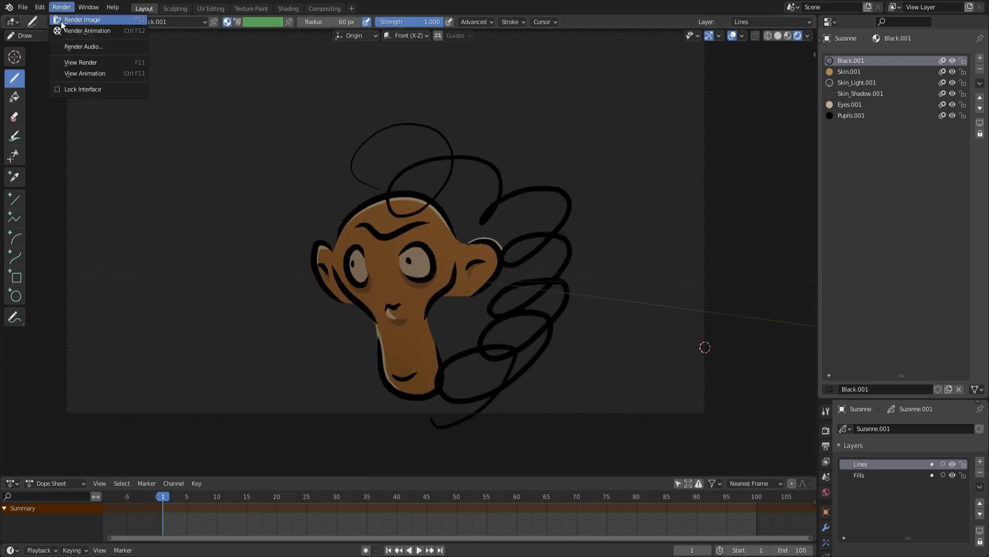
click(61, 22)
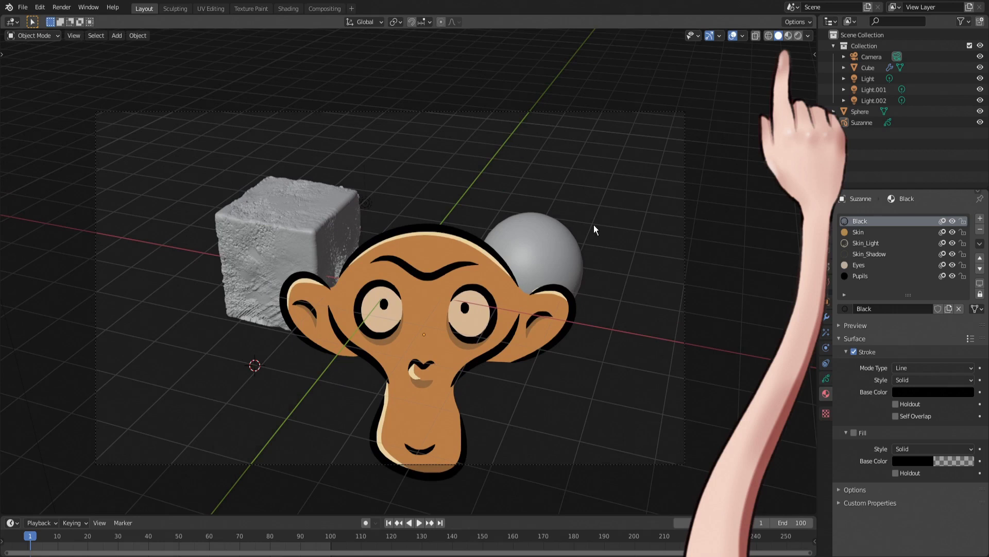
Cycle the viewport through wireframe, solid and rendered shading
click(768, 35)
click(778, 35)
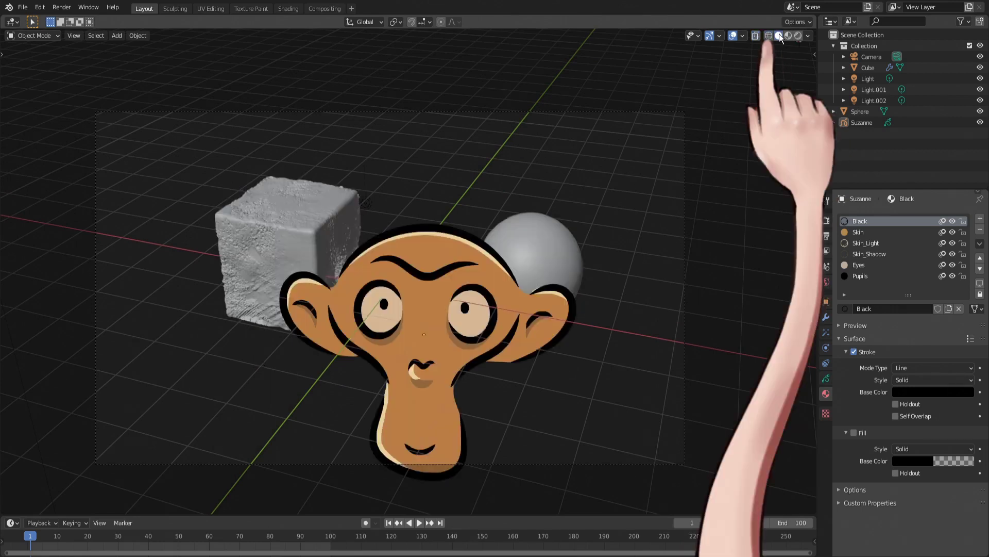
click(789, 36)
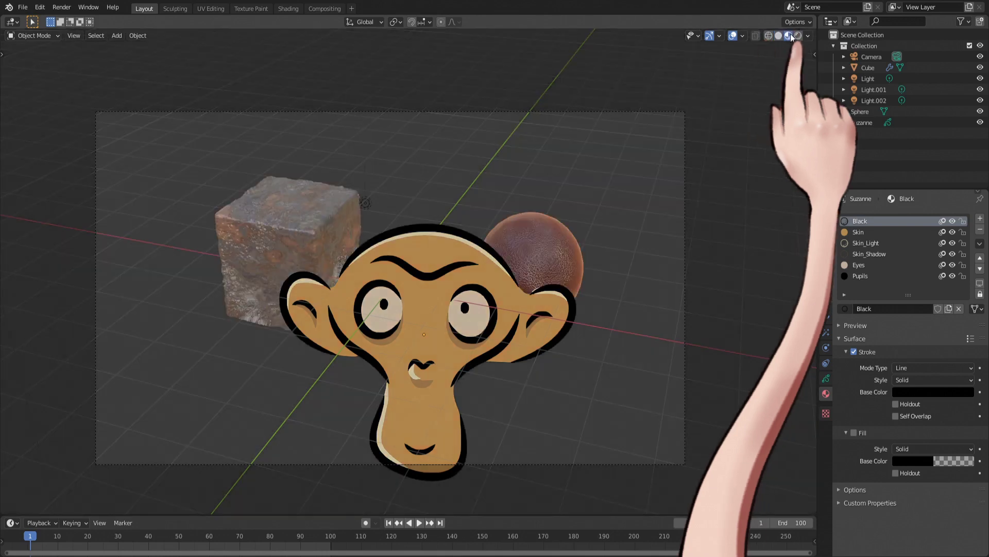
scroll(443, 344, down, 1)
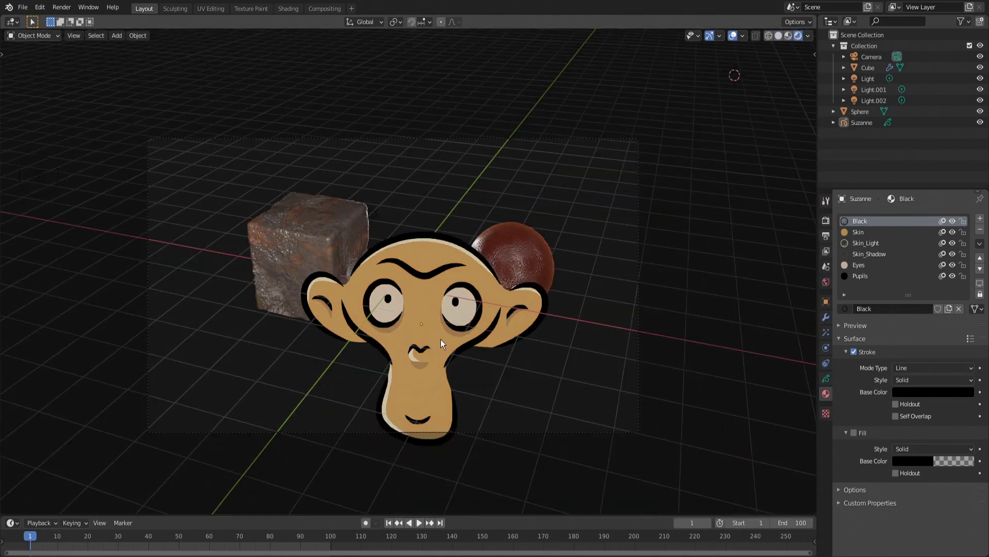
Render the current frame as an image, then close the render result
click(60, 9)
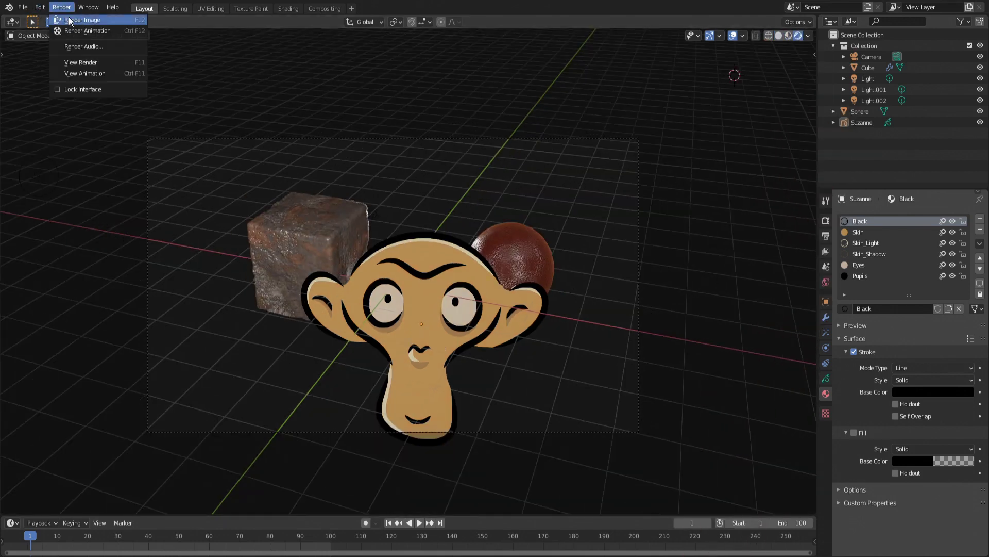
click(77, 19)
scroll(472, 284, down, 2)
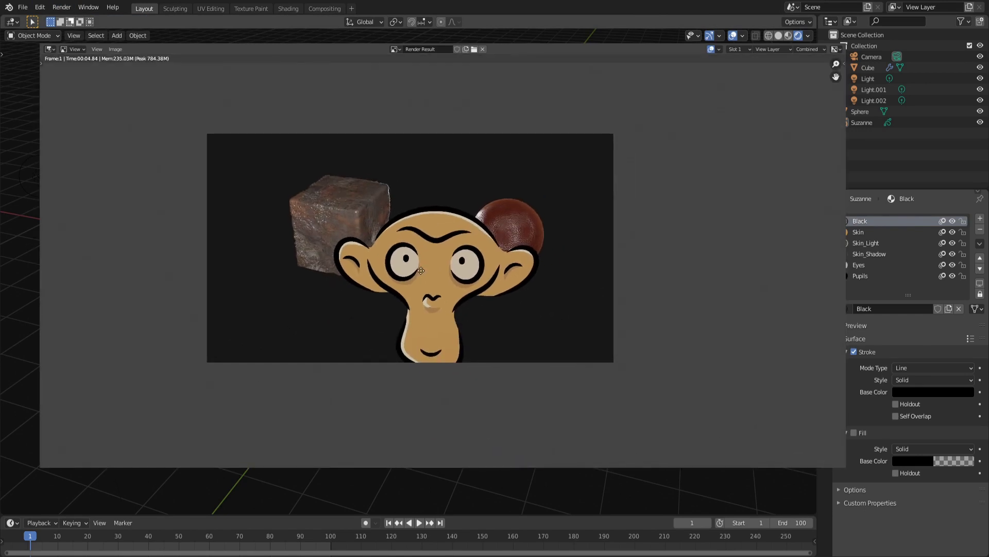
key(Escape)
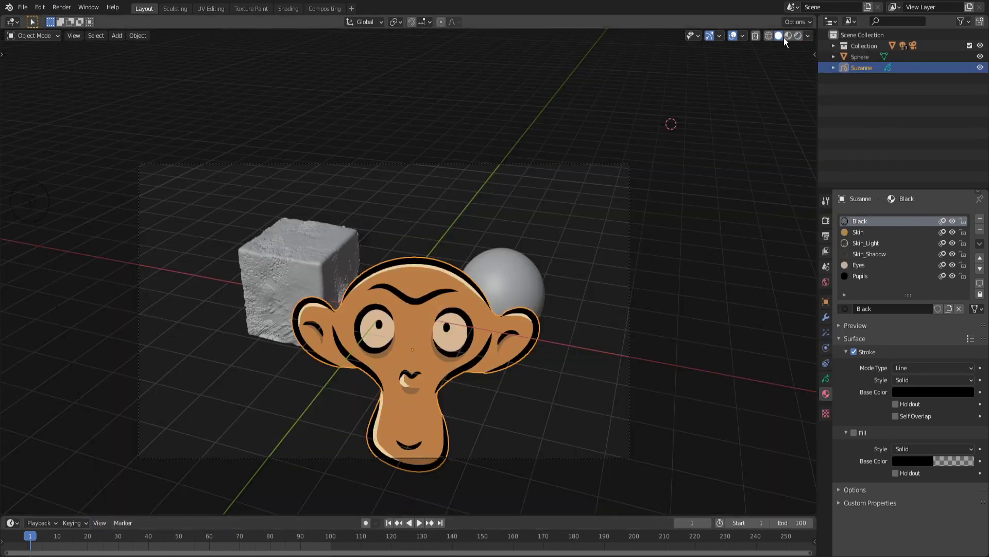
Toggle between solid shading and material preview to show the cube and sphere textures
click(790, 34)
click(788, 34)
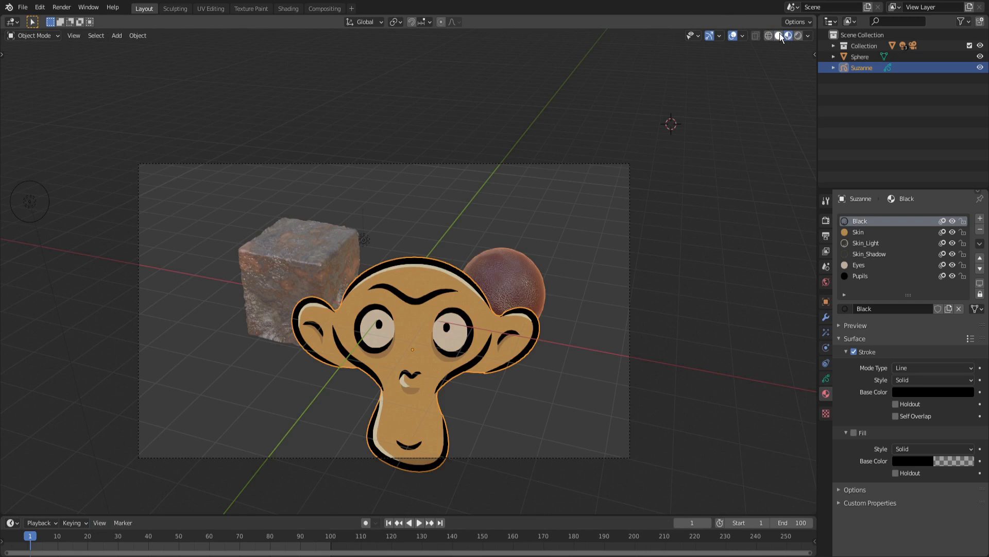
click(780, 33)
click(781, 33)
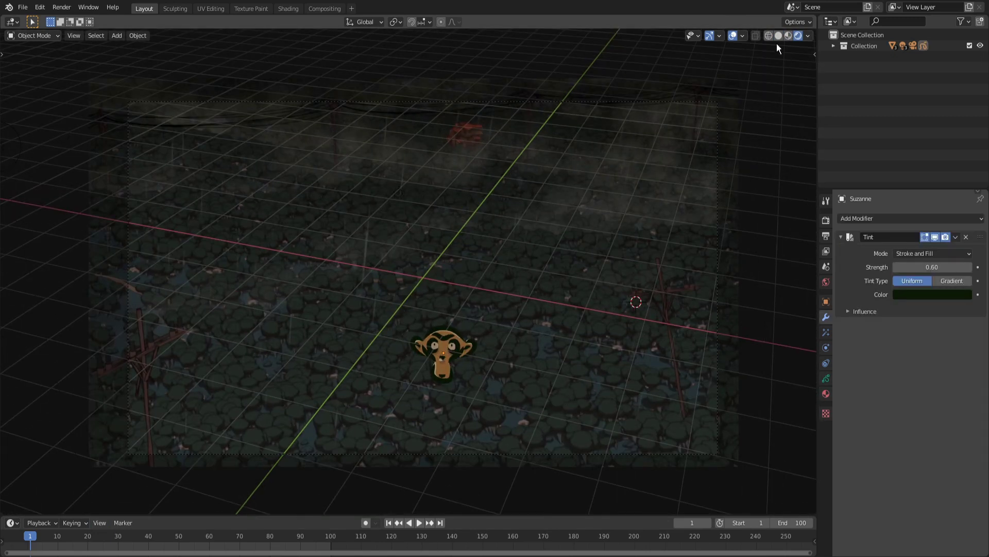
Move Suzanne toward the left of the frame and deselect her in material preview
click(778, 35)
drag(462, 370, 273, 378)
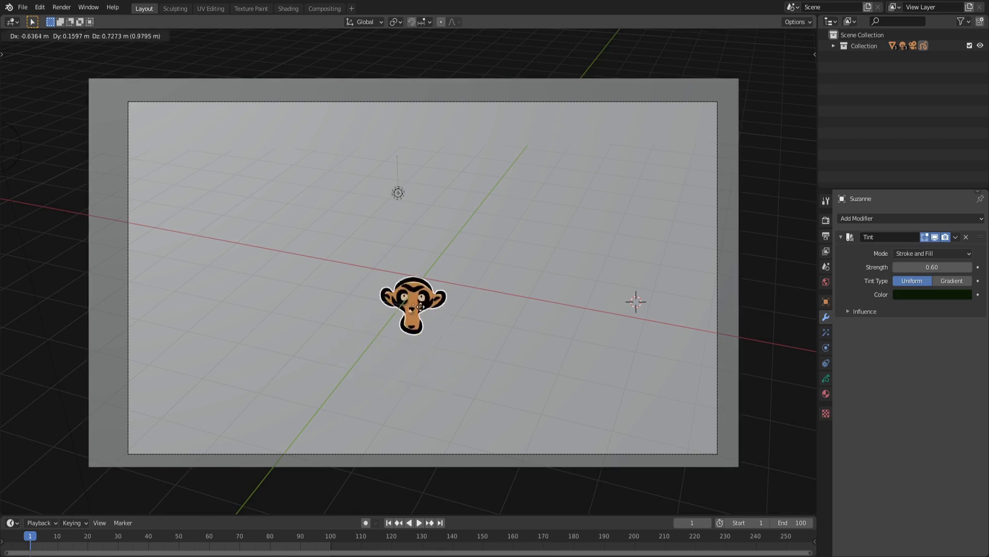
click(788, 35)
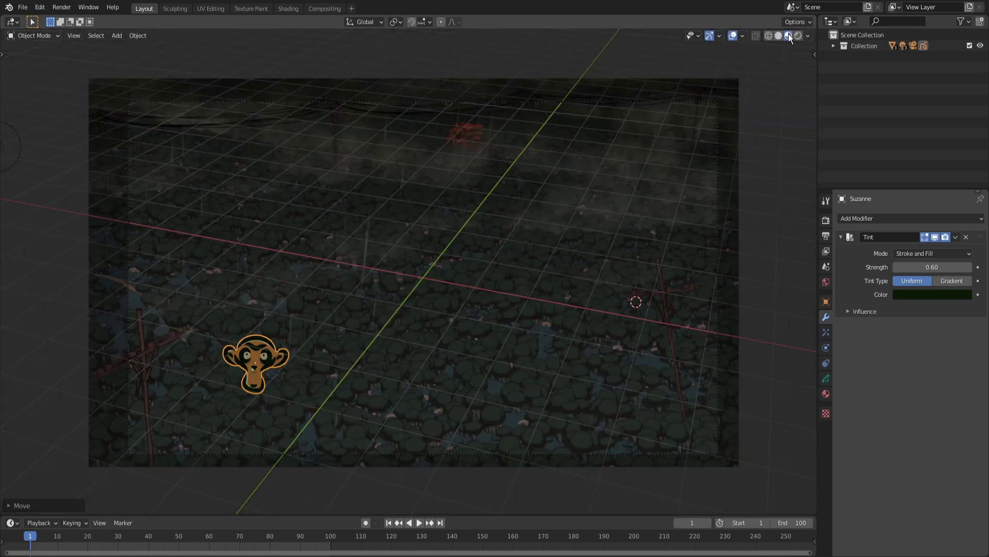
click(753, 271)
Zoom the view and switch to rendered shading to show Suzanne over the forest backdrop
scroll(564, 368, down, 1)
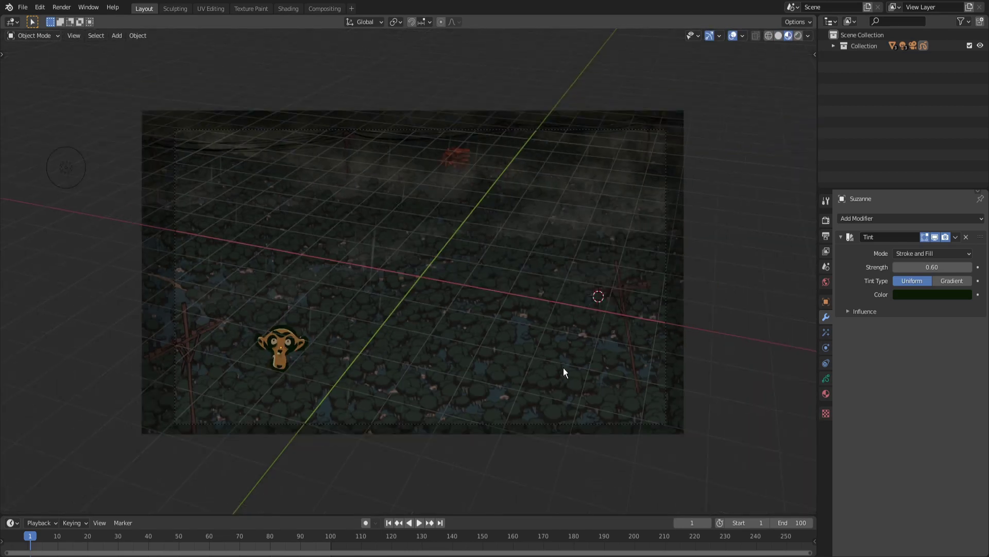
scroll(554, 371, down, 3)
scroll(553, 371, up, 2)
scroll(553, 375, up, 2)
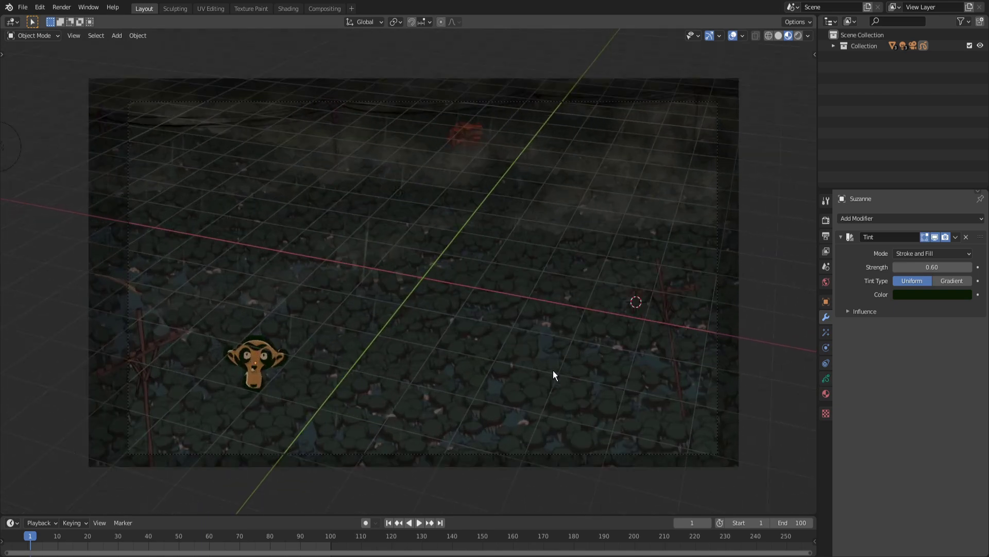
scroll(553, 374, up, 1)
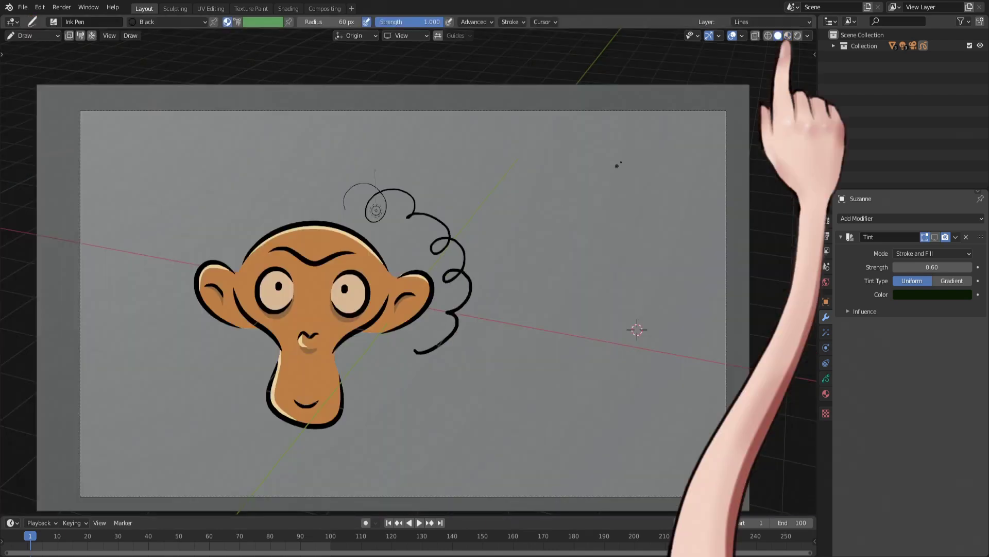
click(788, 35)
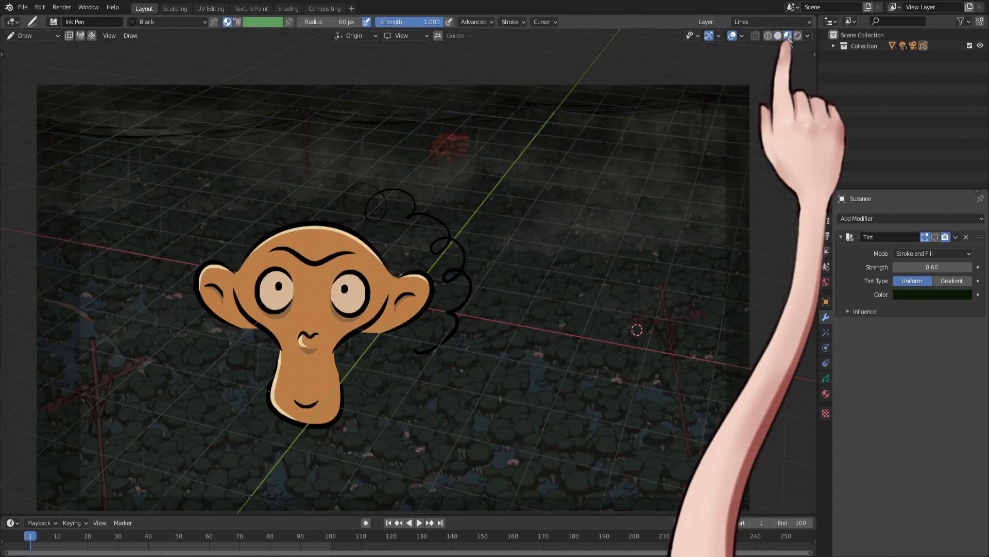
click(797, 36)
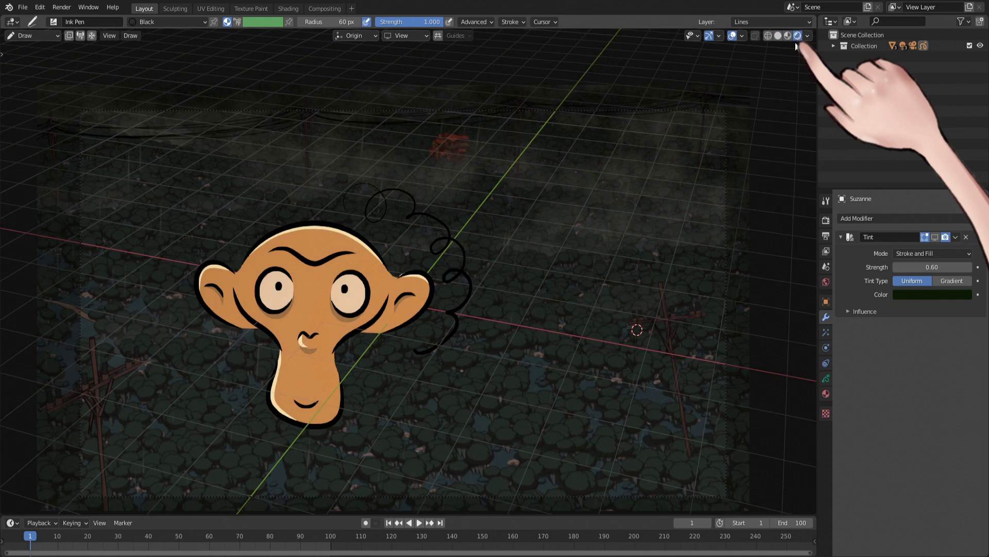